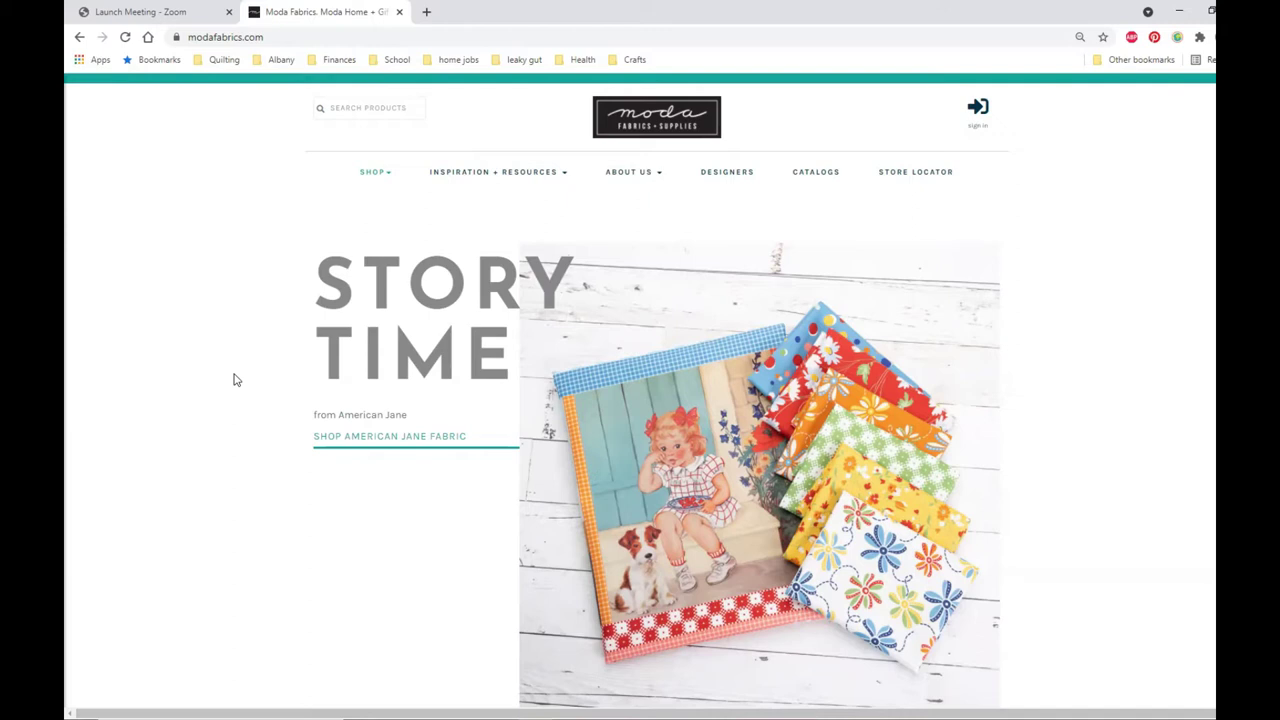
Go to Moda Fabrics' Fabric Downloads page under Inspiration + Resources
mouse_move(503, 176)
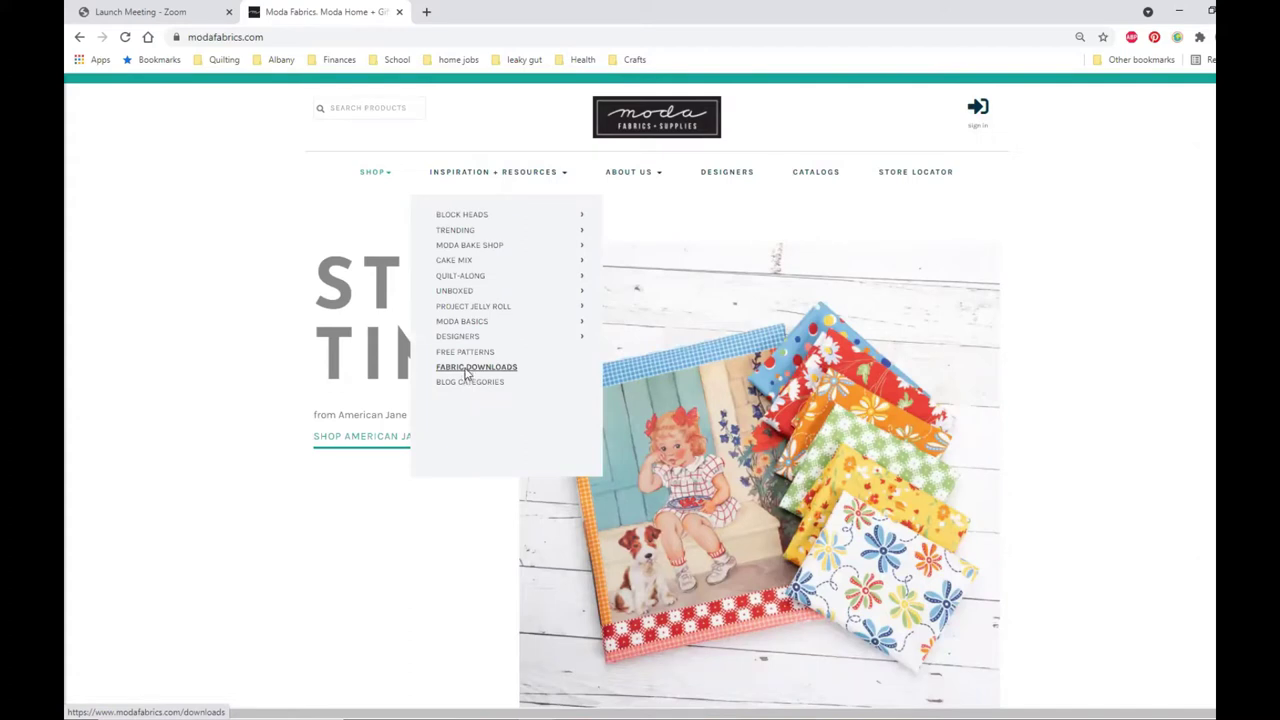
left_click(465, 370)
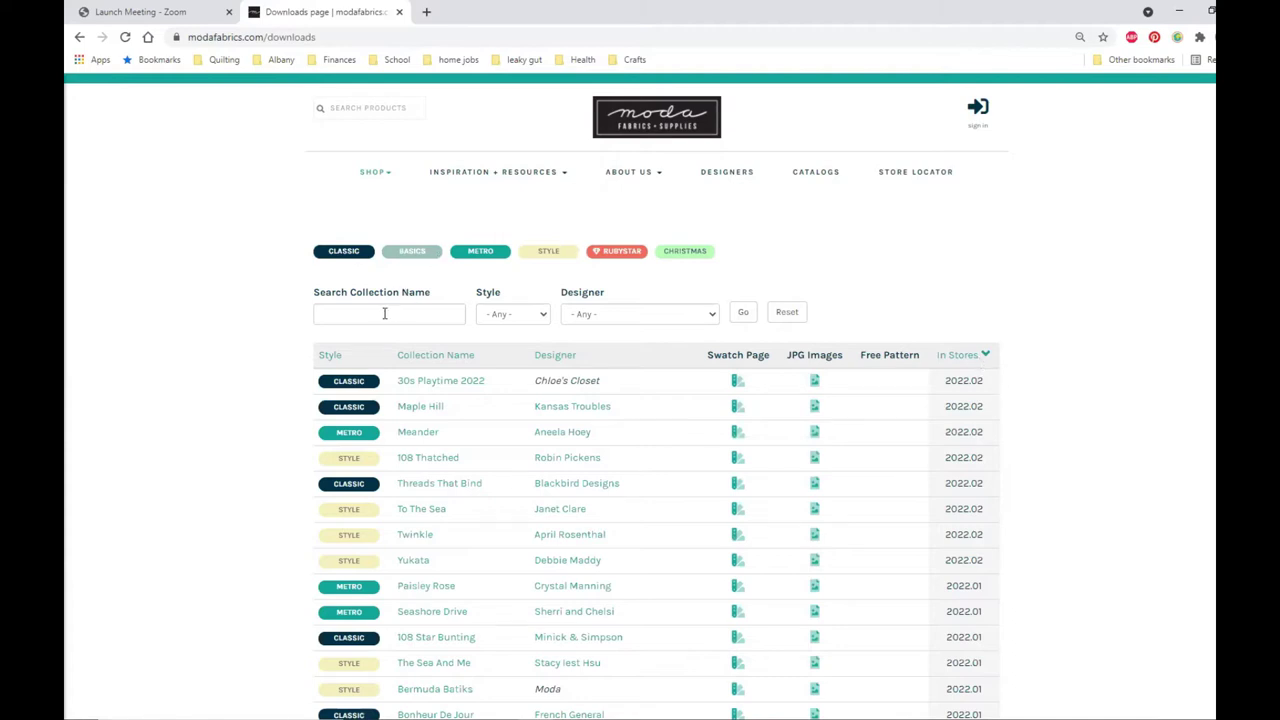
Choose Janet Clare in the Designer dropdown of the Downloads collection search
left_click(546, 316)
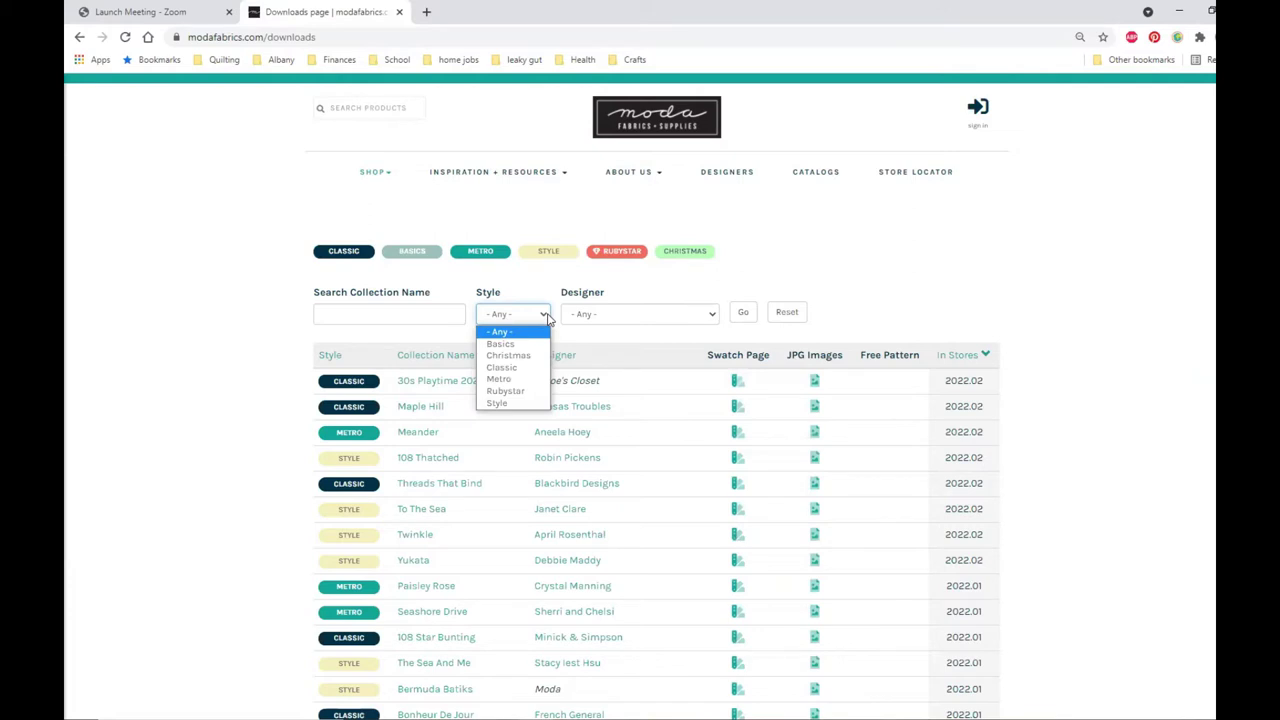
left_click(712, 316)
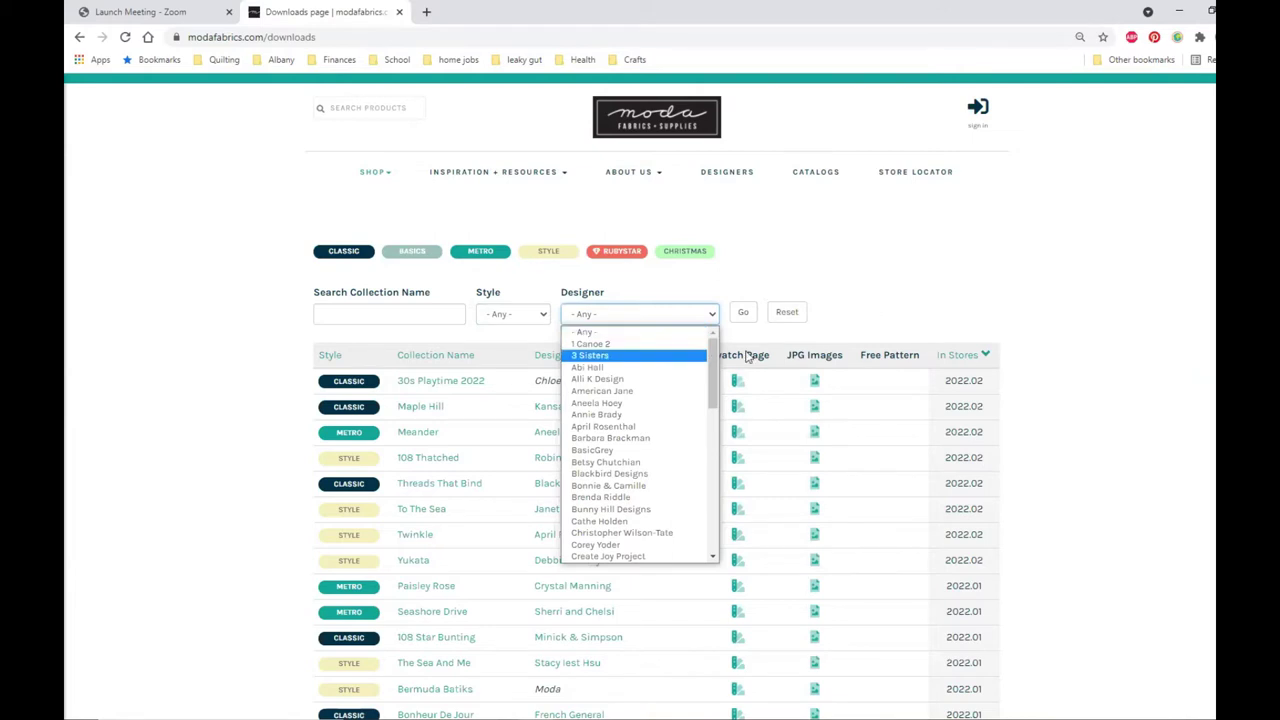
scroll(637, 428, "down", 3)
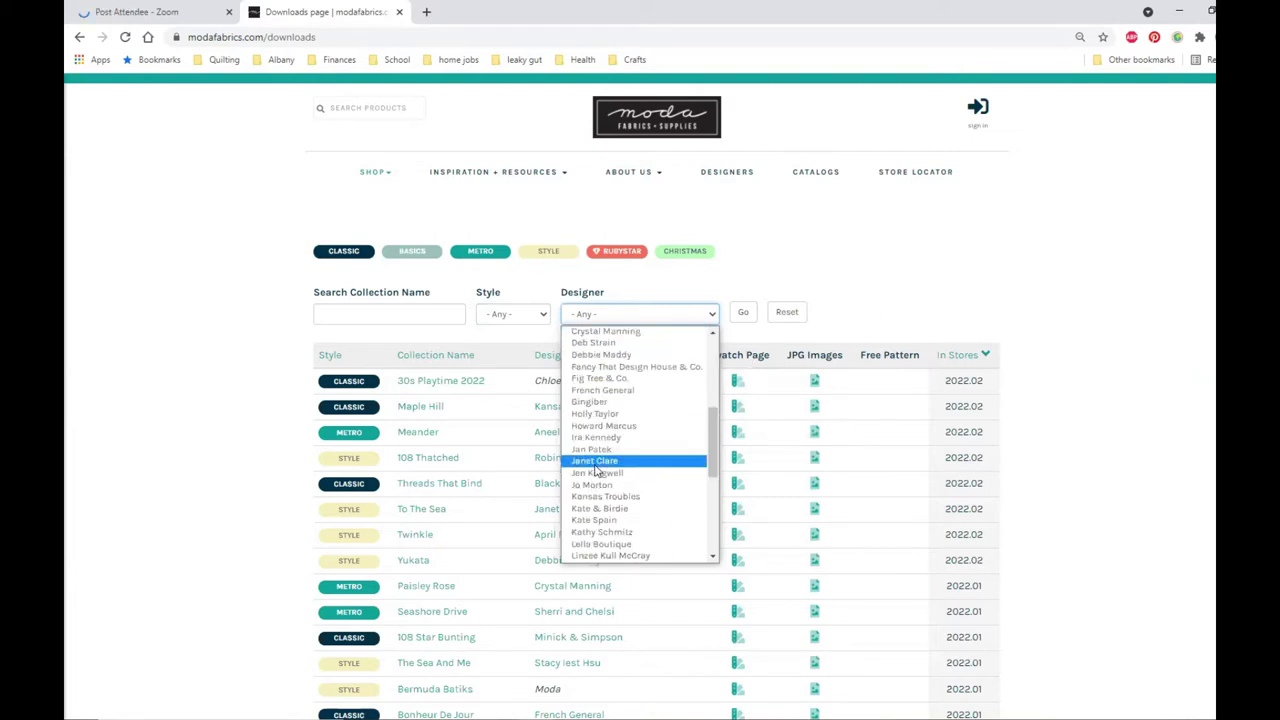
left_click(597, 462)
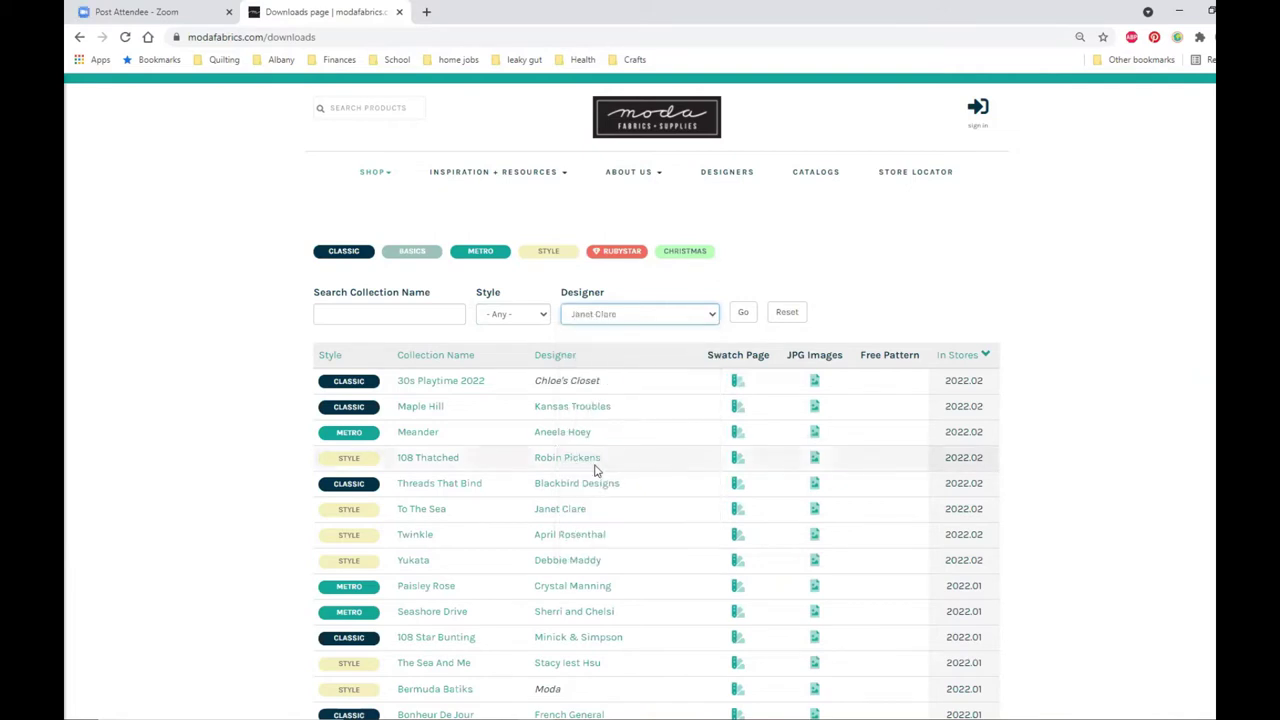
Apply the Janet Clare filter and scroll the results to find the To The Sea collection
left_click(743, 313)
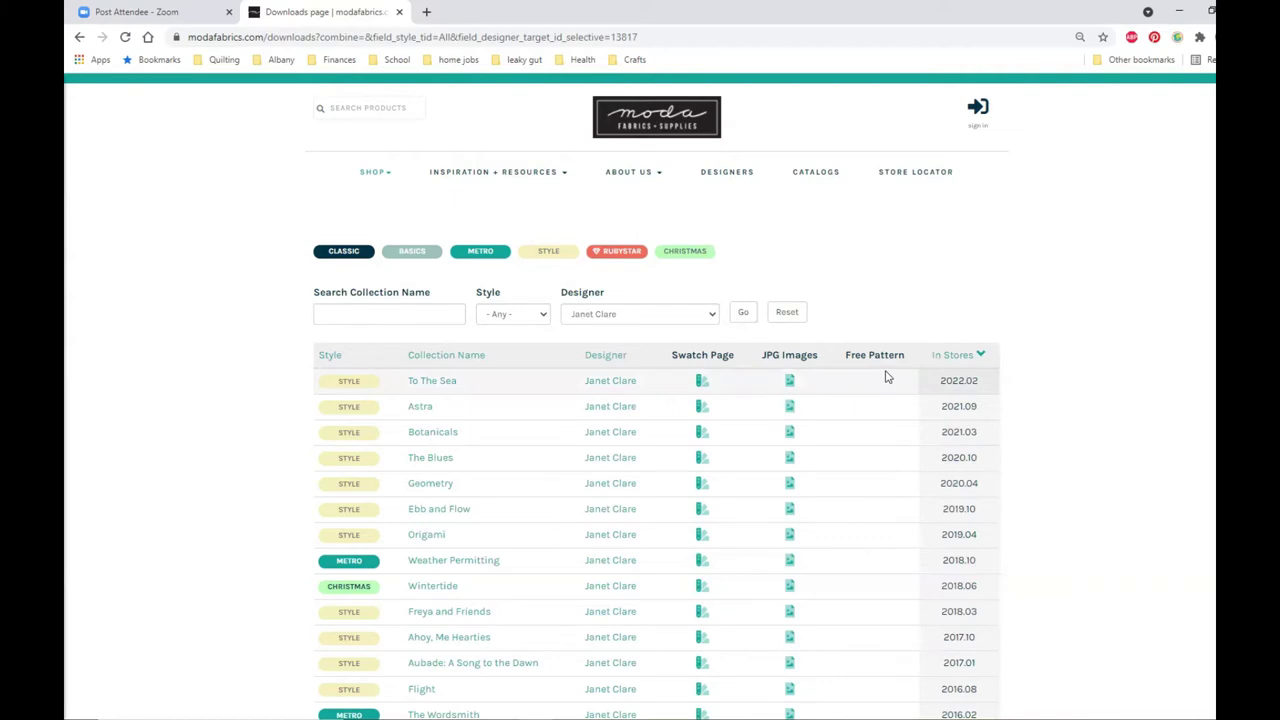
scroll(886, 375, "down", 3)
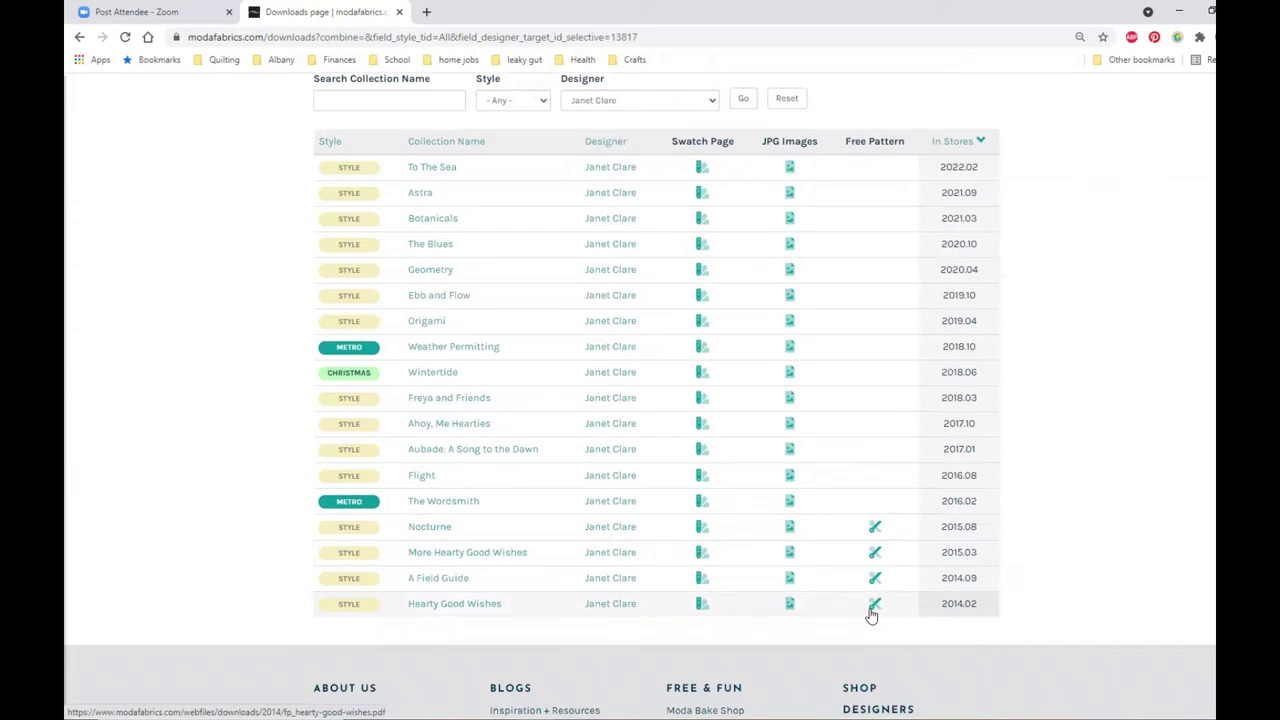
scroll(874, 604, "up", 2)
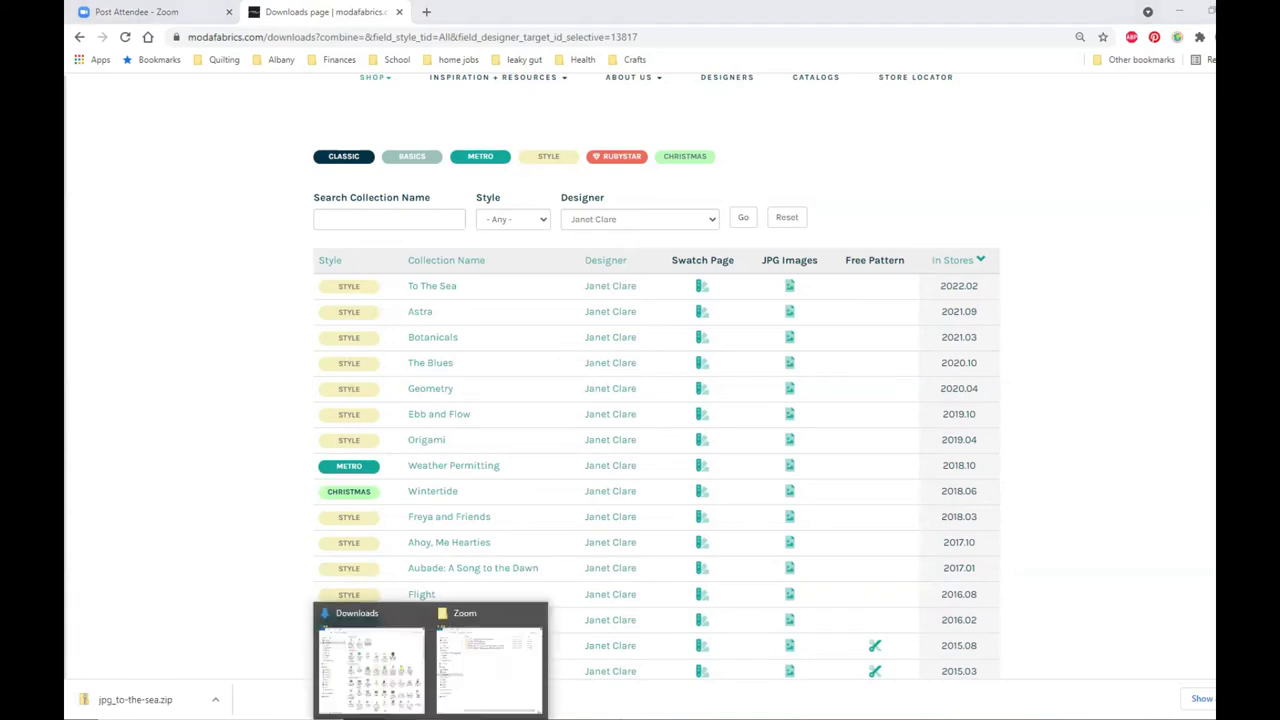
Extract all files from jpg_to-the-sea.zip in Downloads into the suggested jpg_to-the-sea folder
left_click(382, 650)
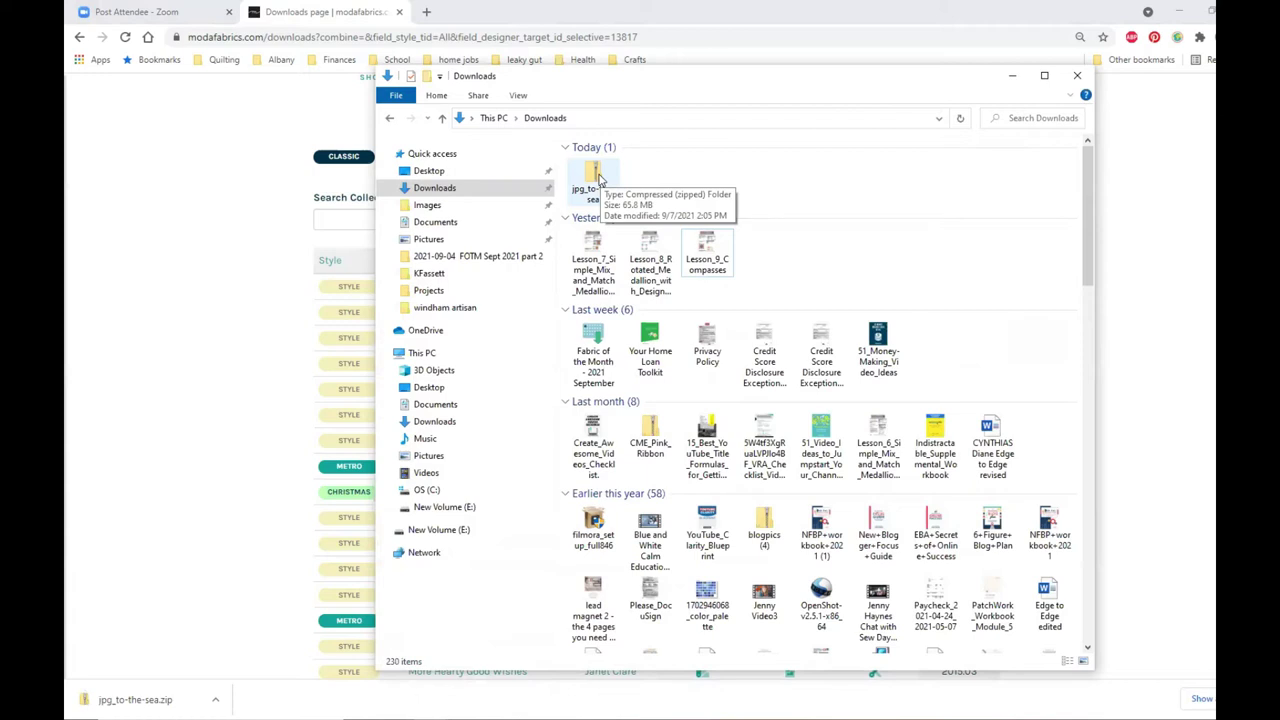
double_click(599, 178)
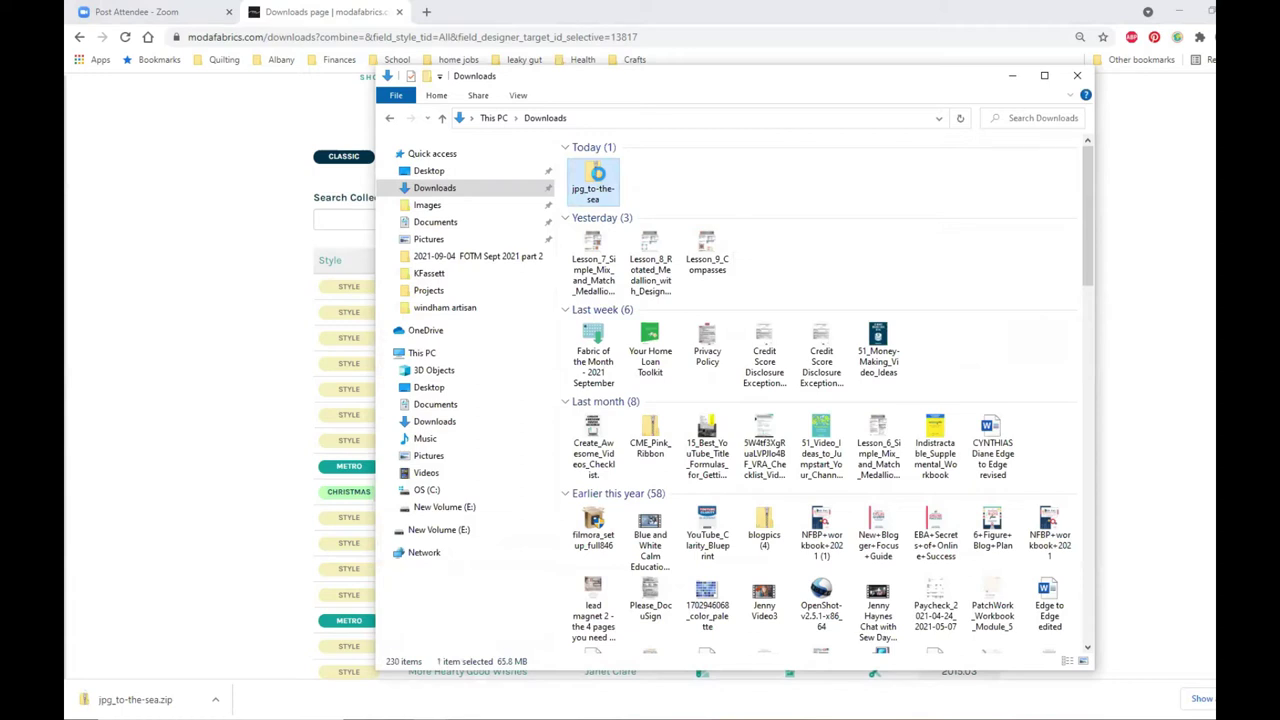
right_click(598, 174)
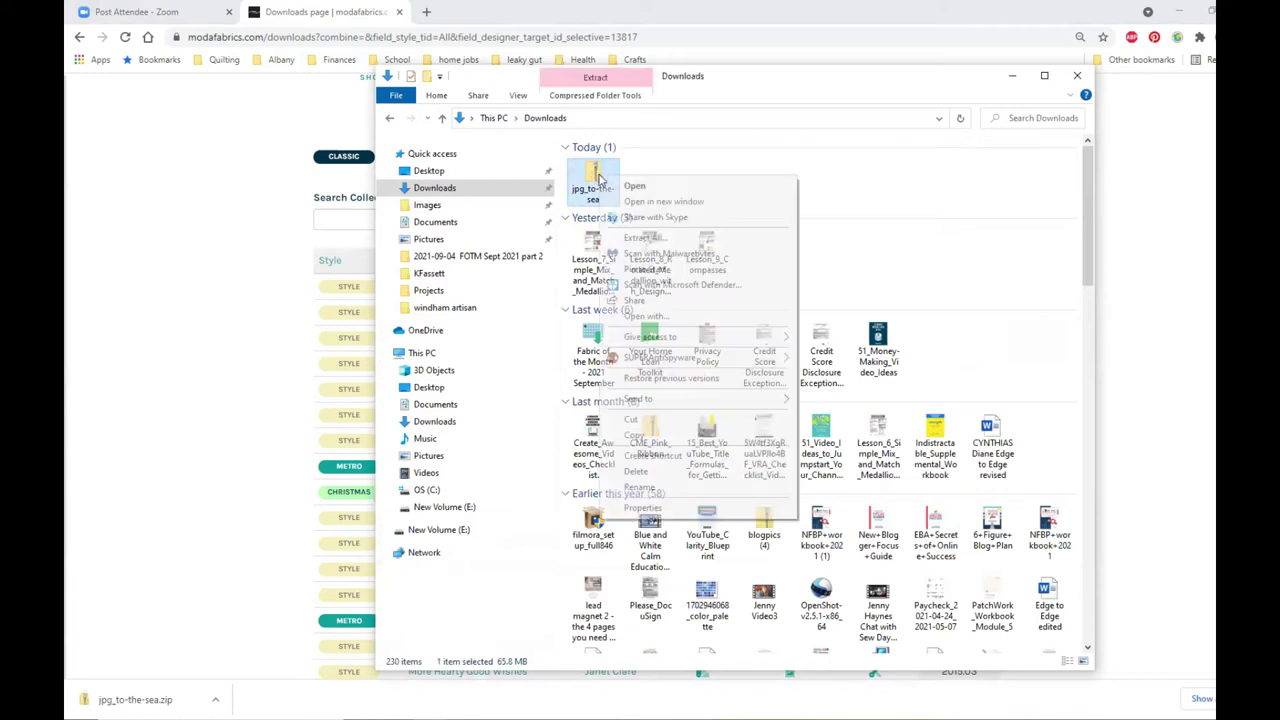
left_click(645, 238)
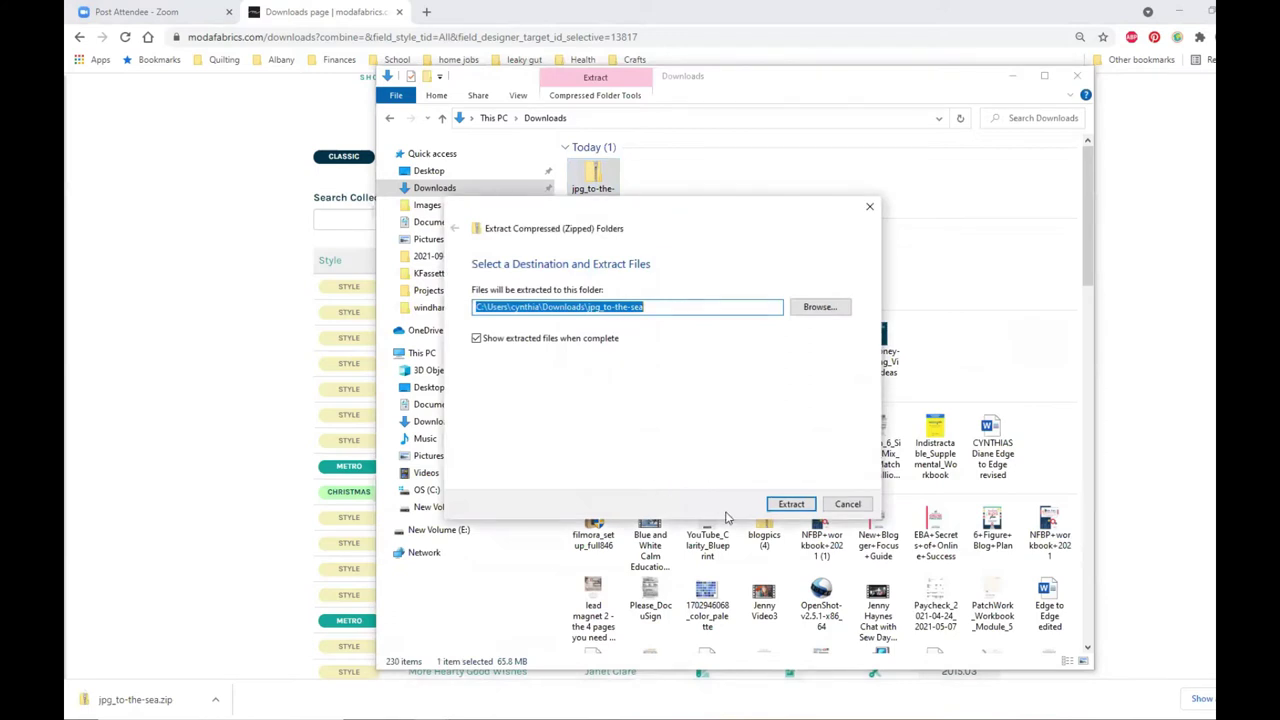
left_click(791, 505)
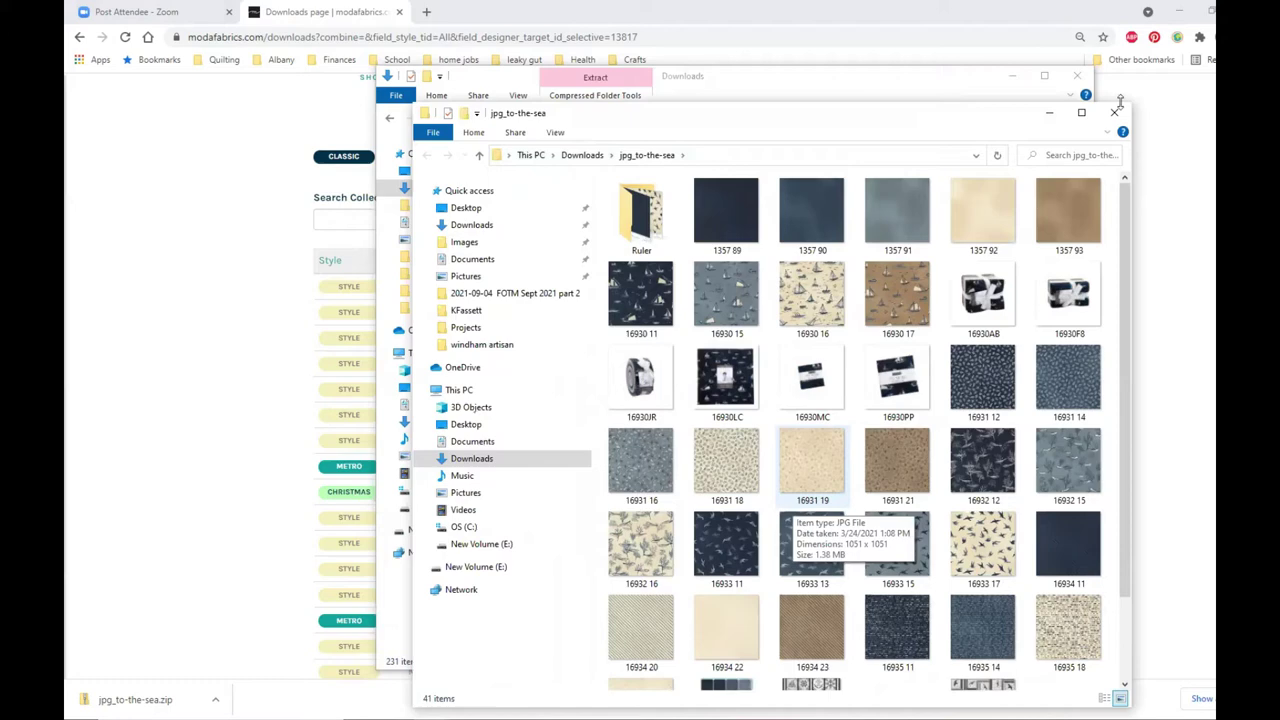
Maximize the window, enter the Ruler subfolder and select swatch 16930-16
left_click(1083, 115)
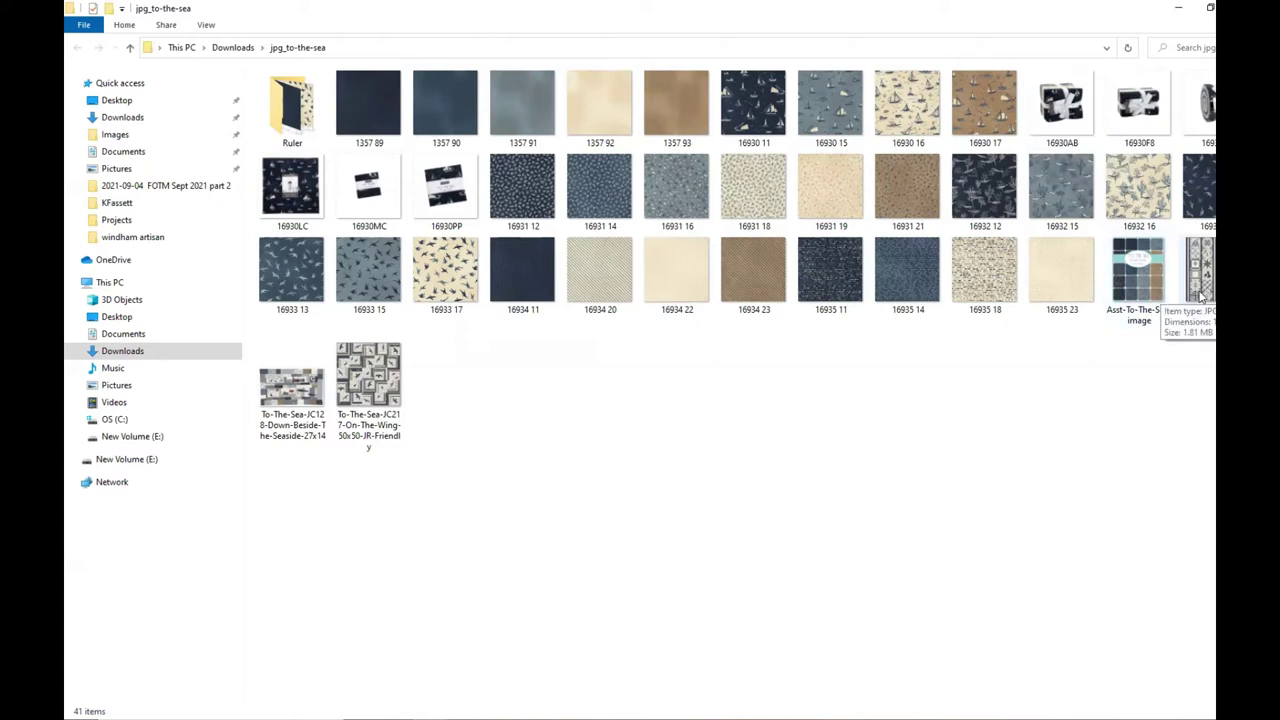
double_click(286, 120)
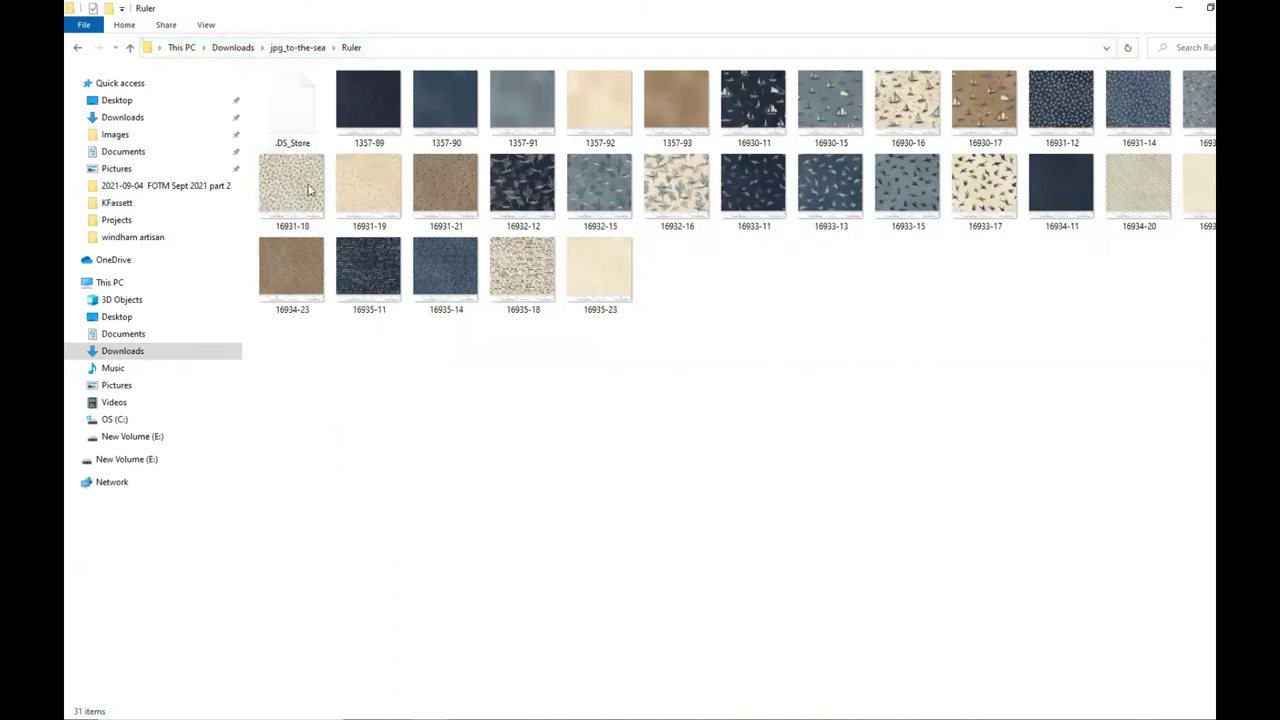
left_click(890, 103)
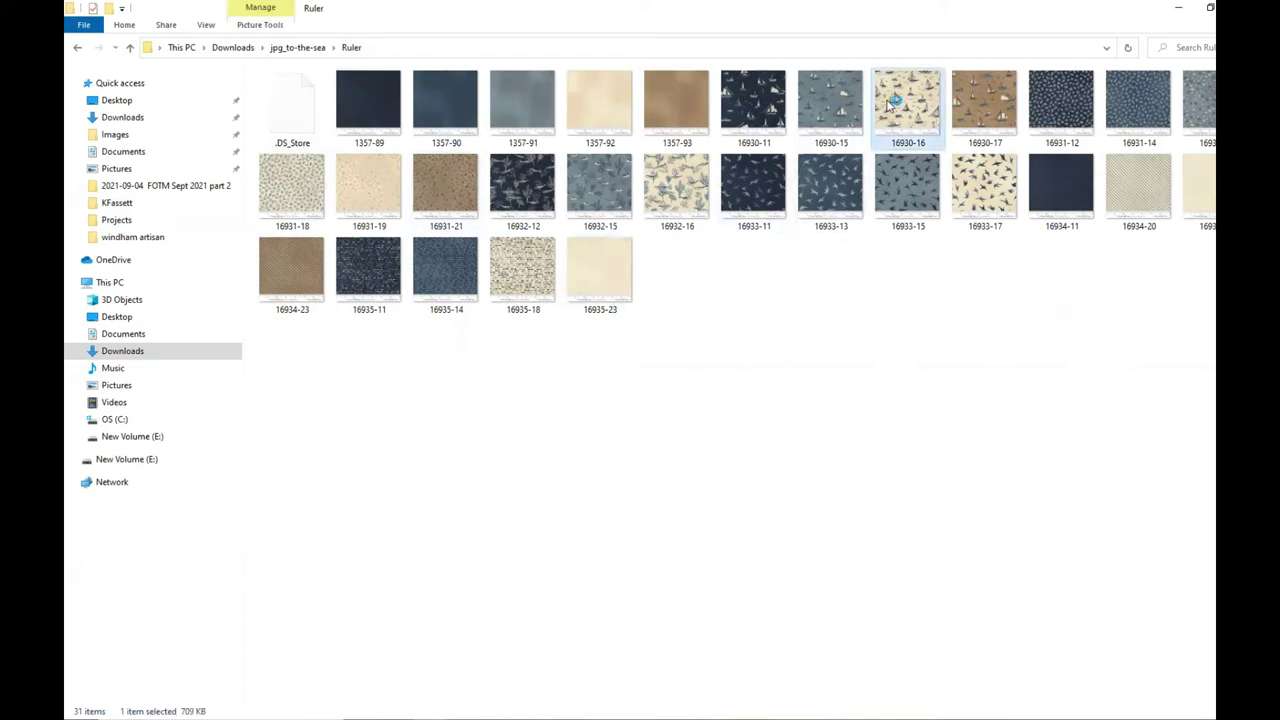
double_click(891, 103)
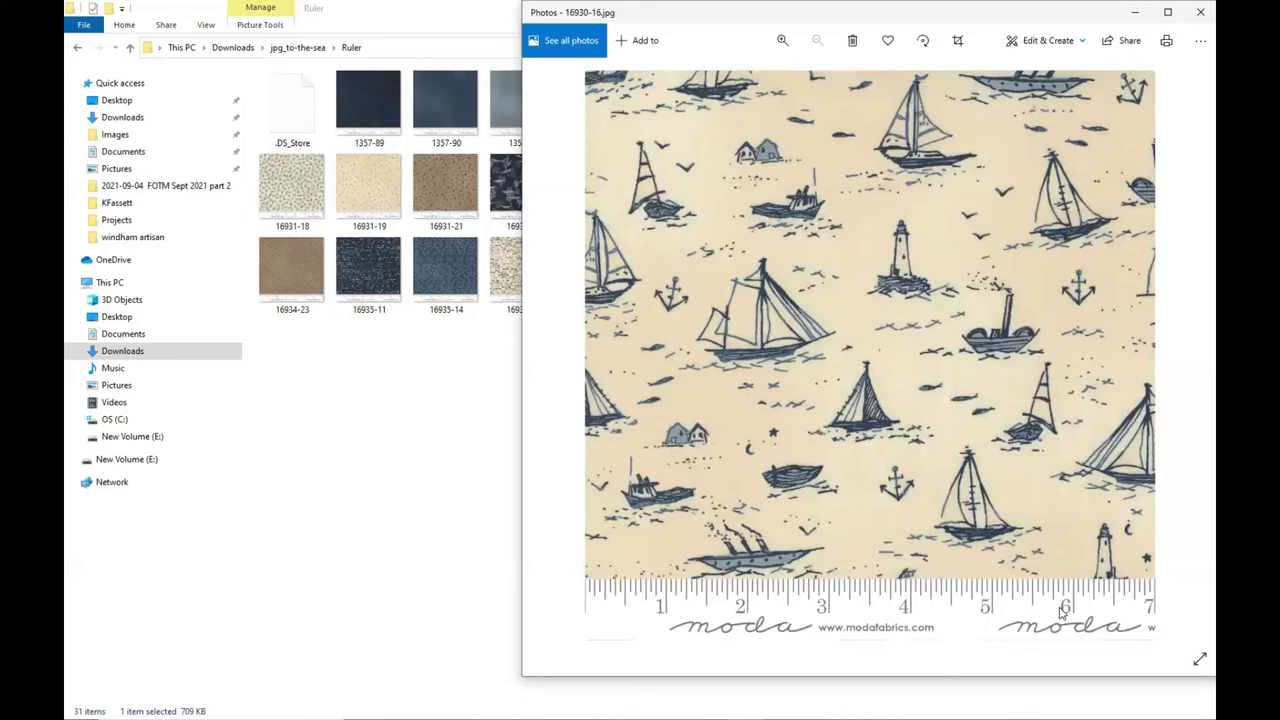
left_click(1200, 12)
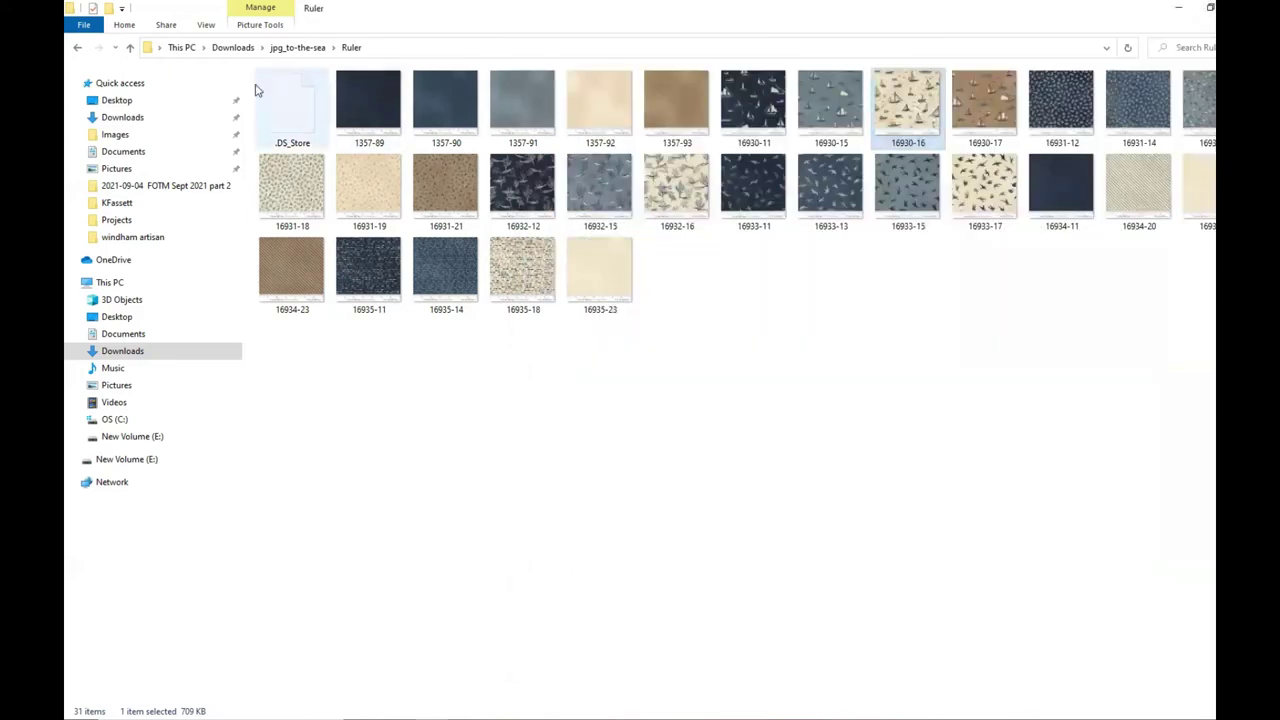
Back in jpg_to-the-sea, delete the Ruler folder and the six bundle and packaging images
left_click(306, 48)
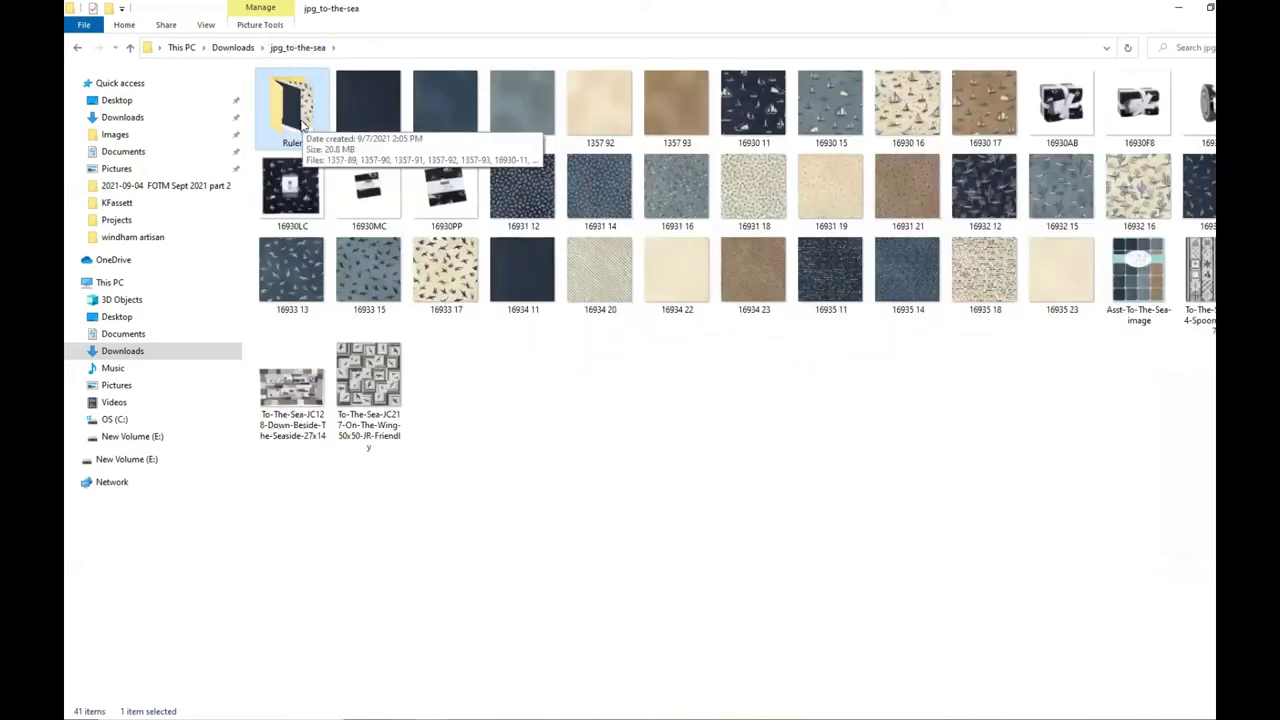
key("Delete")
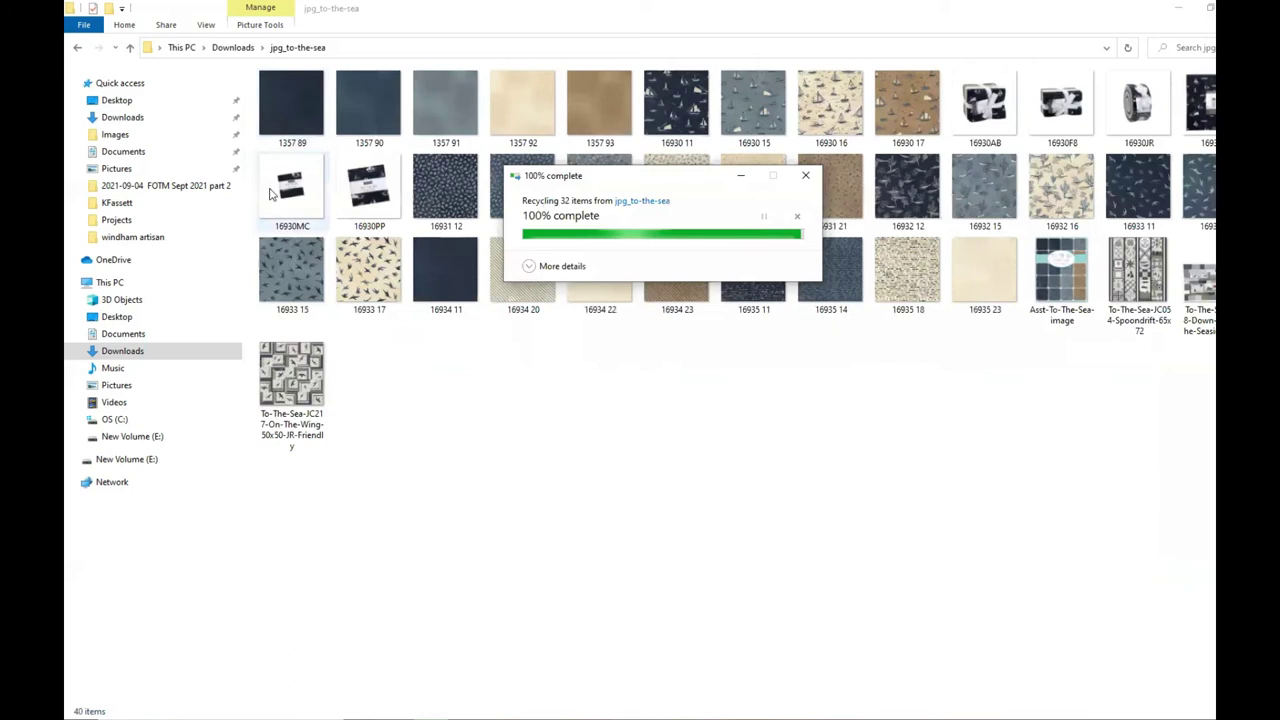
left_click(1000, 102)
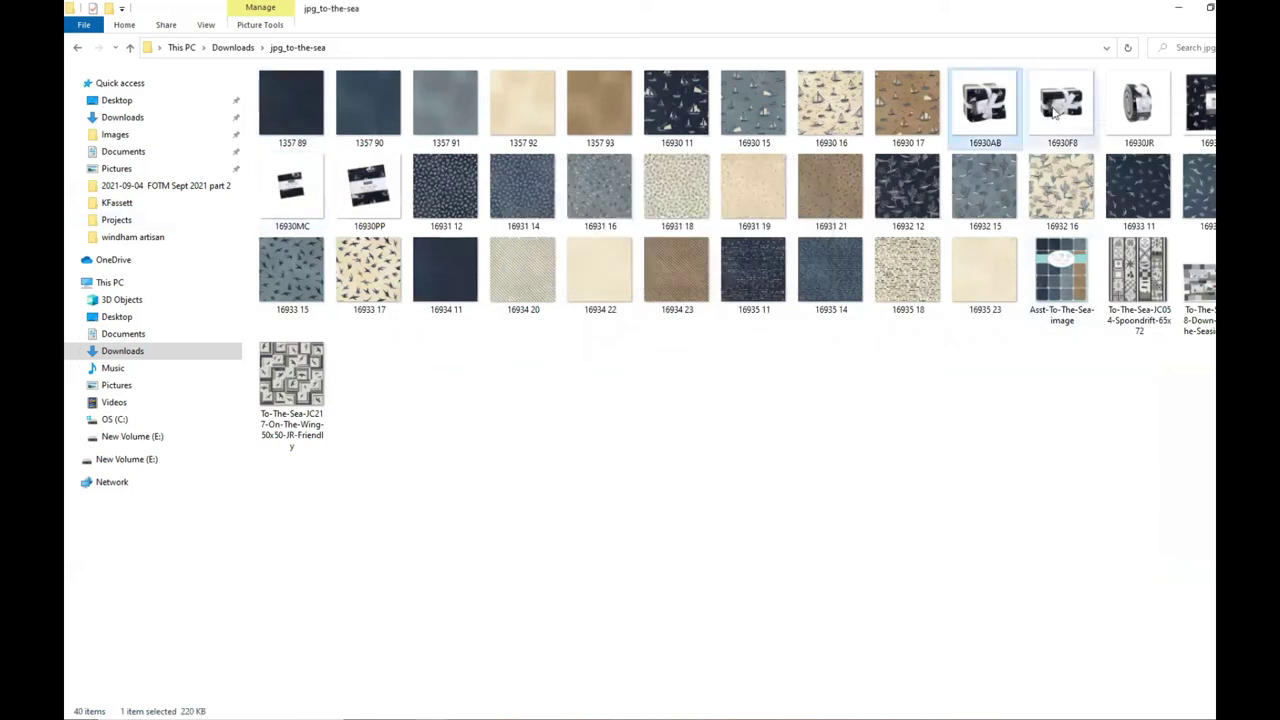
left_click(1058, 114, "ctrl")
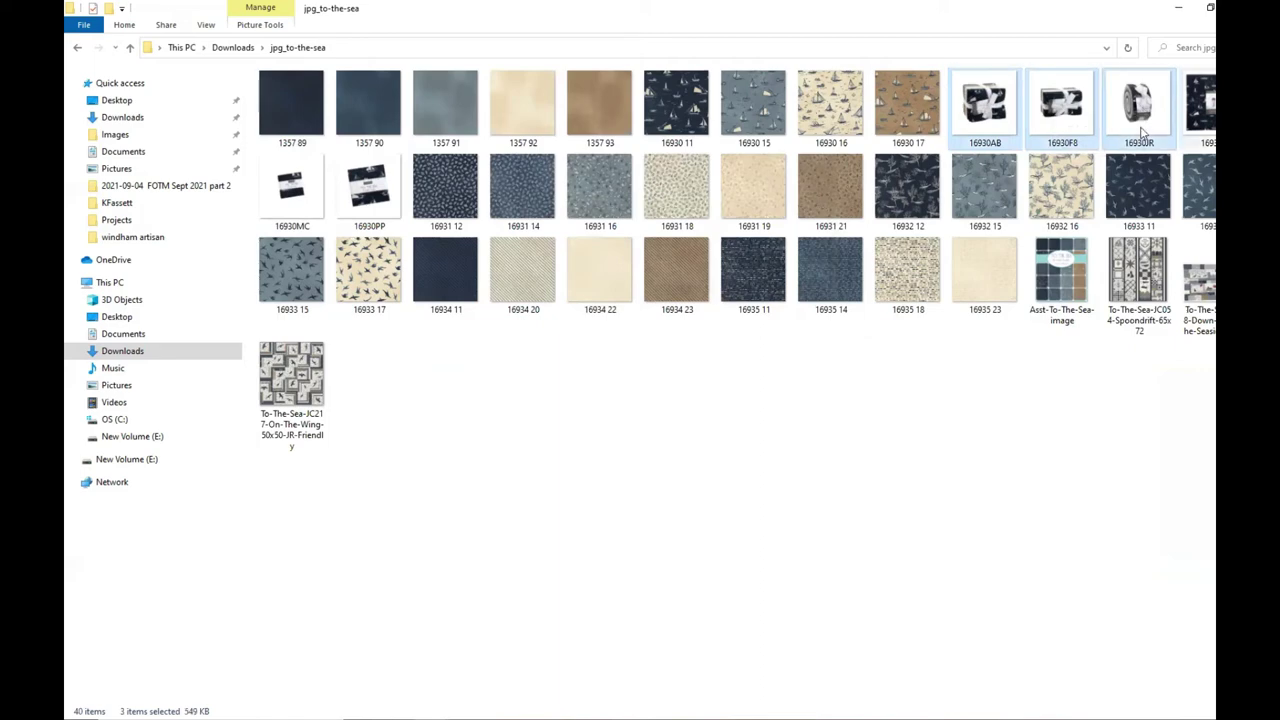
left_click(1145, 130, "ctrl")
left_click(291, 188, "ctrl")
left_click(373, 200, "ctrl")
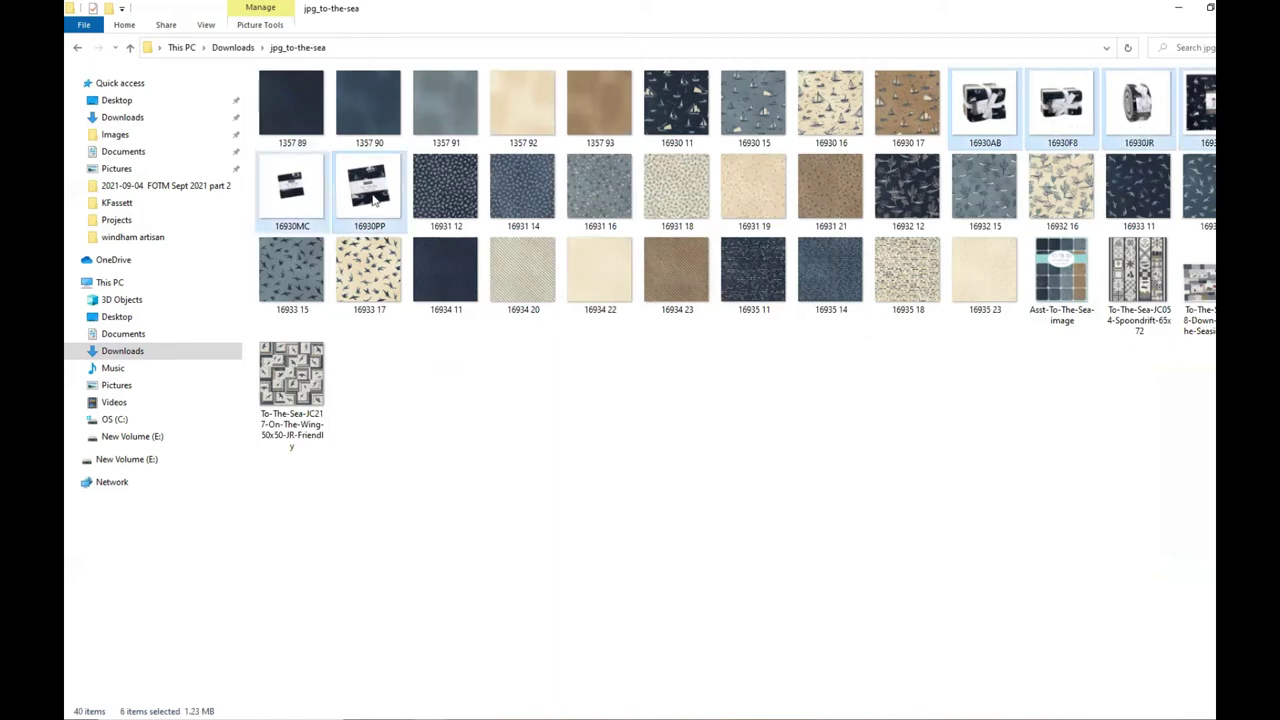
key("Delete")
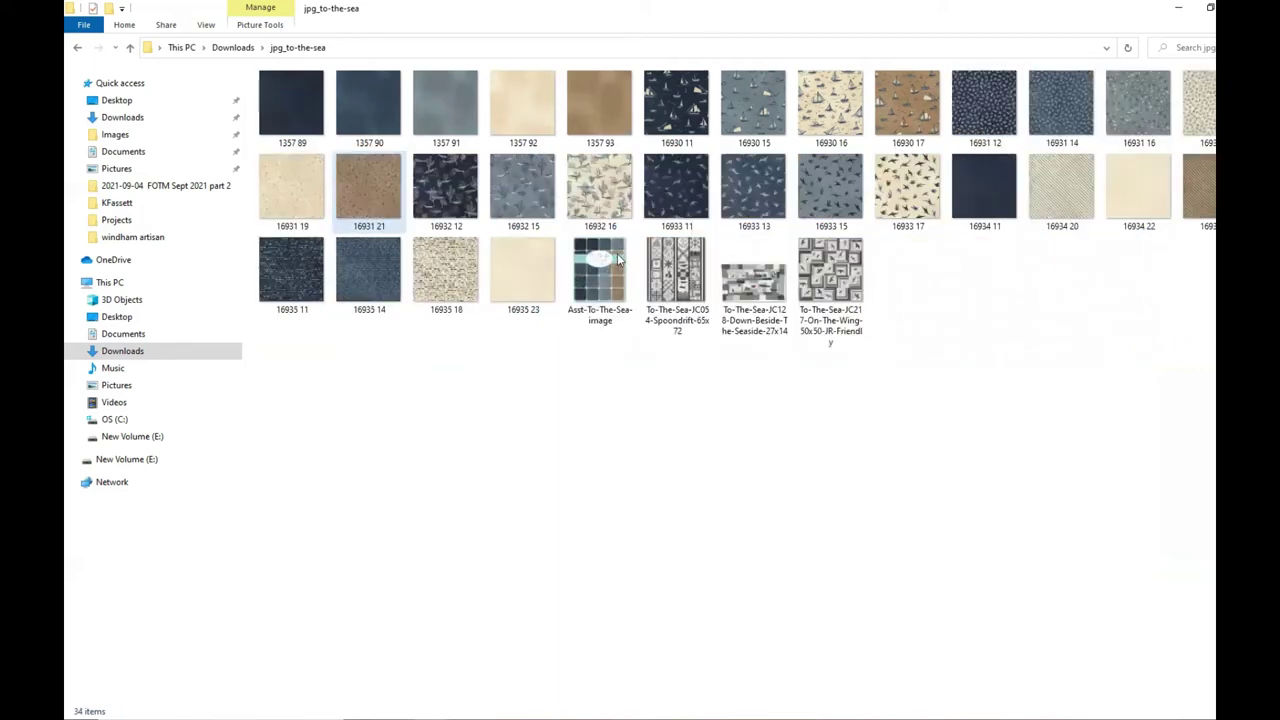
Delete the three quilt pattern images and the collection overview image, then preview swatch 16935 23
left_click(818, 288)
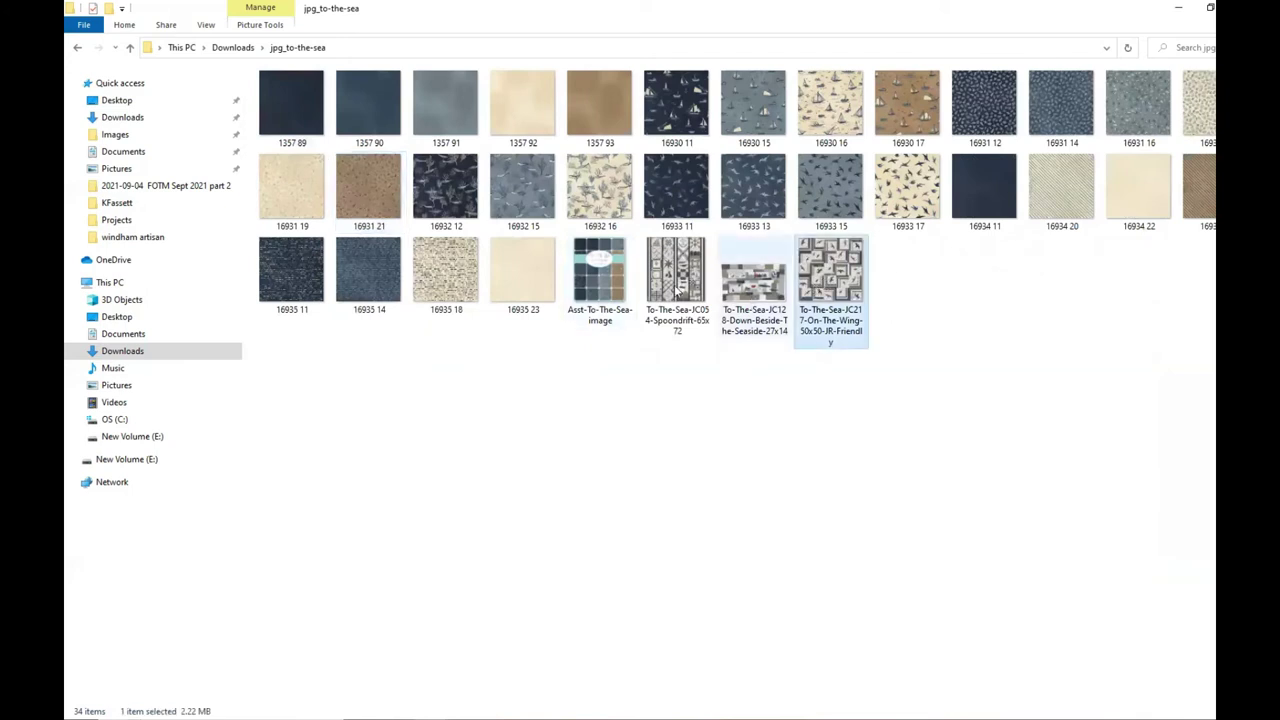
left_click(680, 278, "shift")
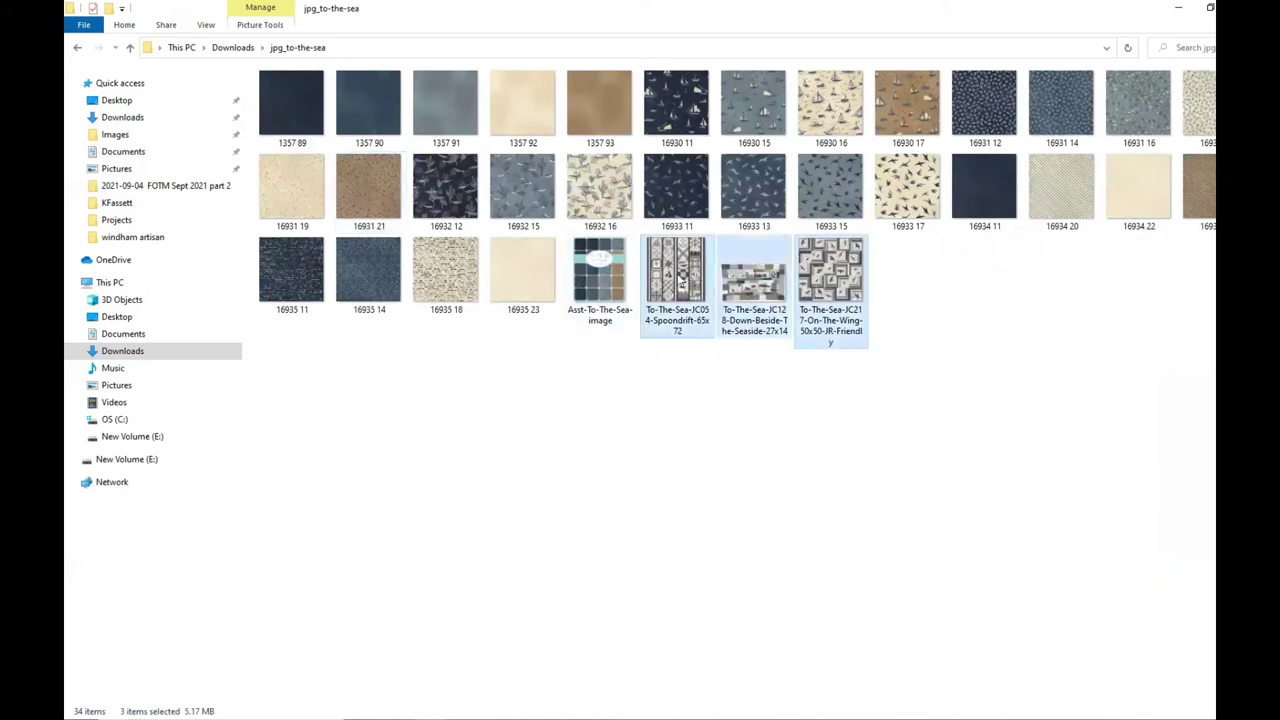
key("Delete")
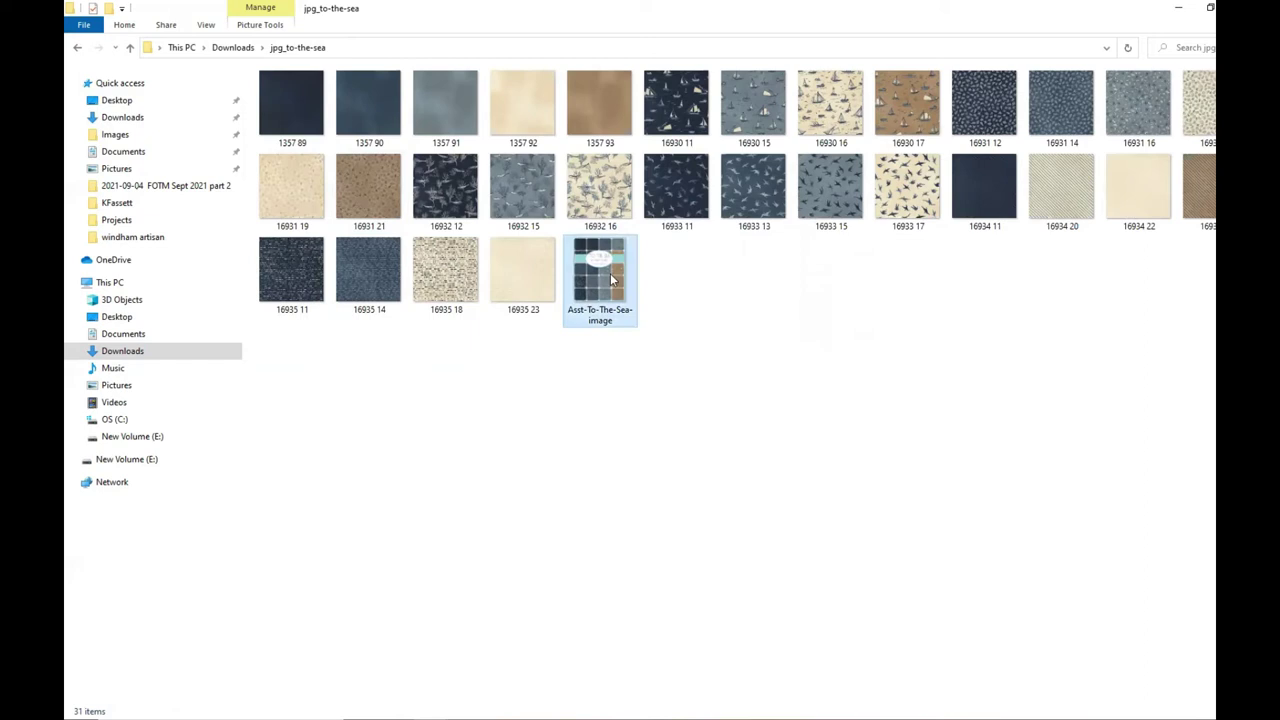
key("Delete")
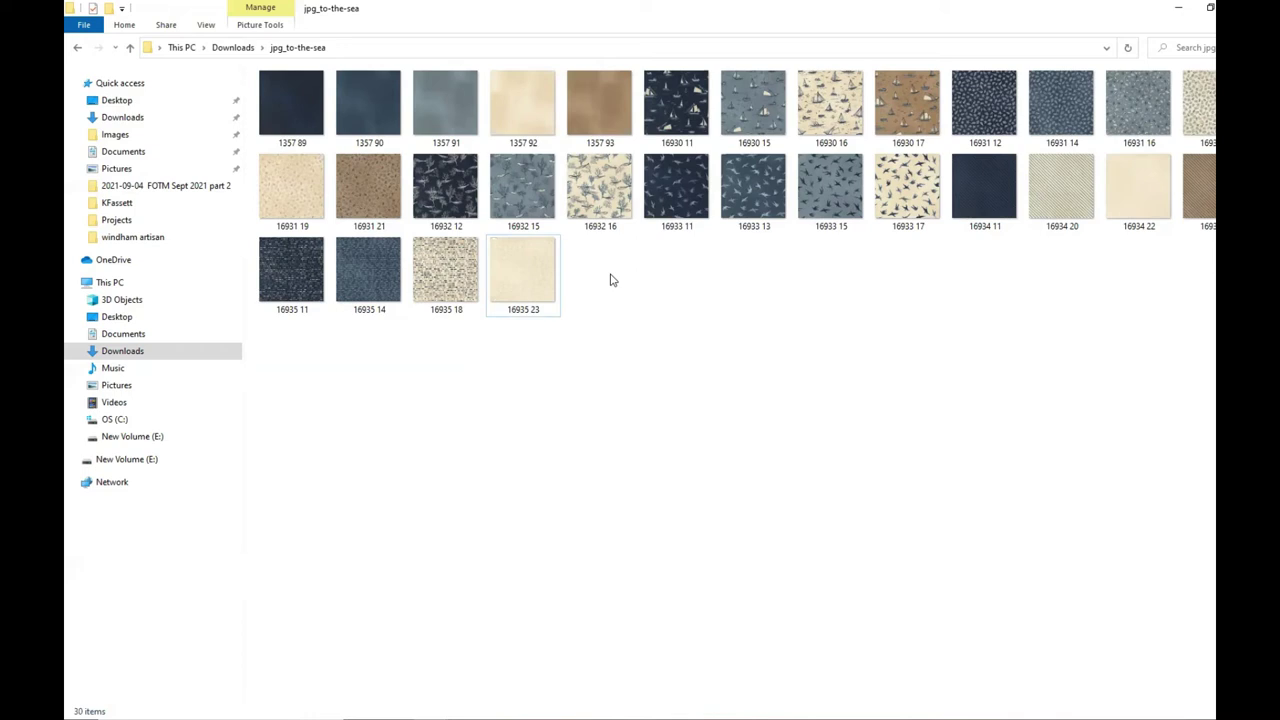
double_click(514, 268)
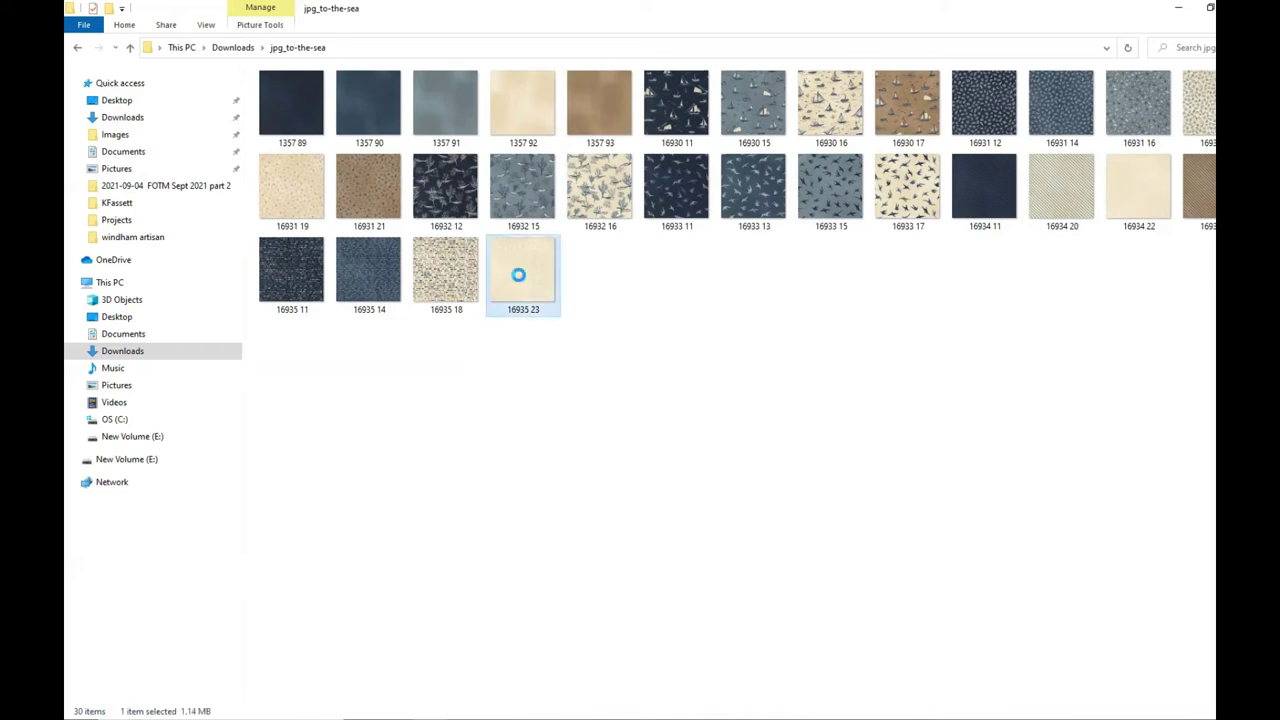
right_click(518, 276)
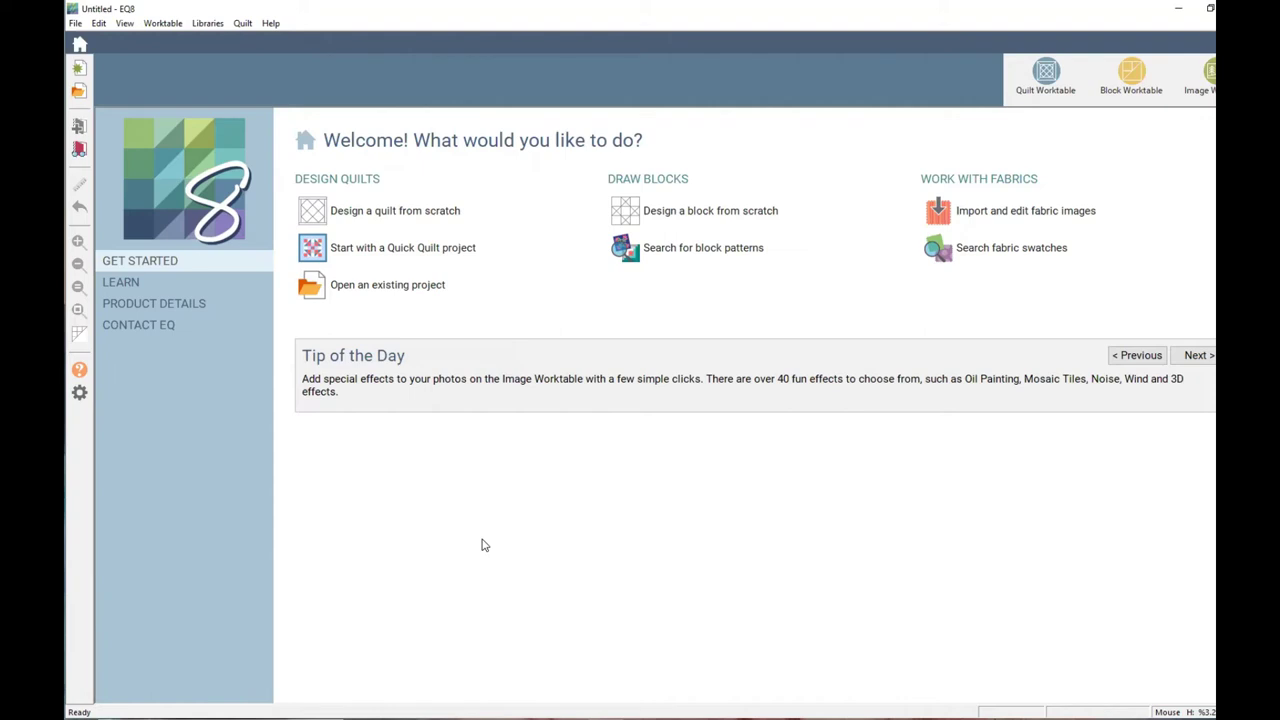
Open Libraries > Fabric Library to show the 01 Default Palette swatches
left_click(204, 27)
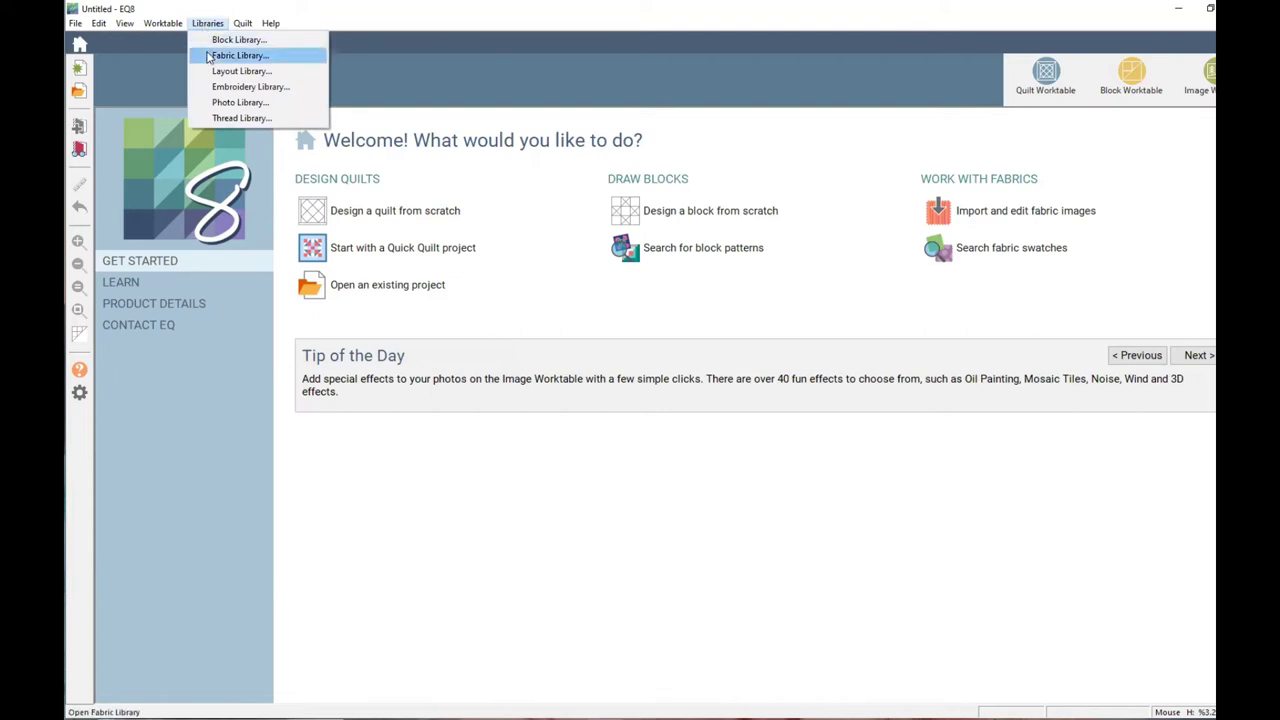
left_click(209, 56)
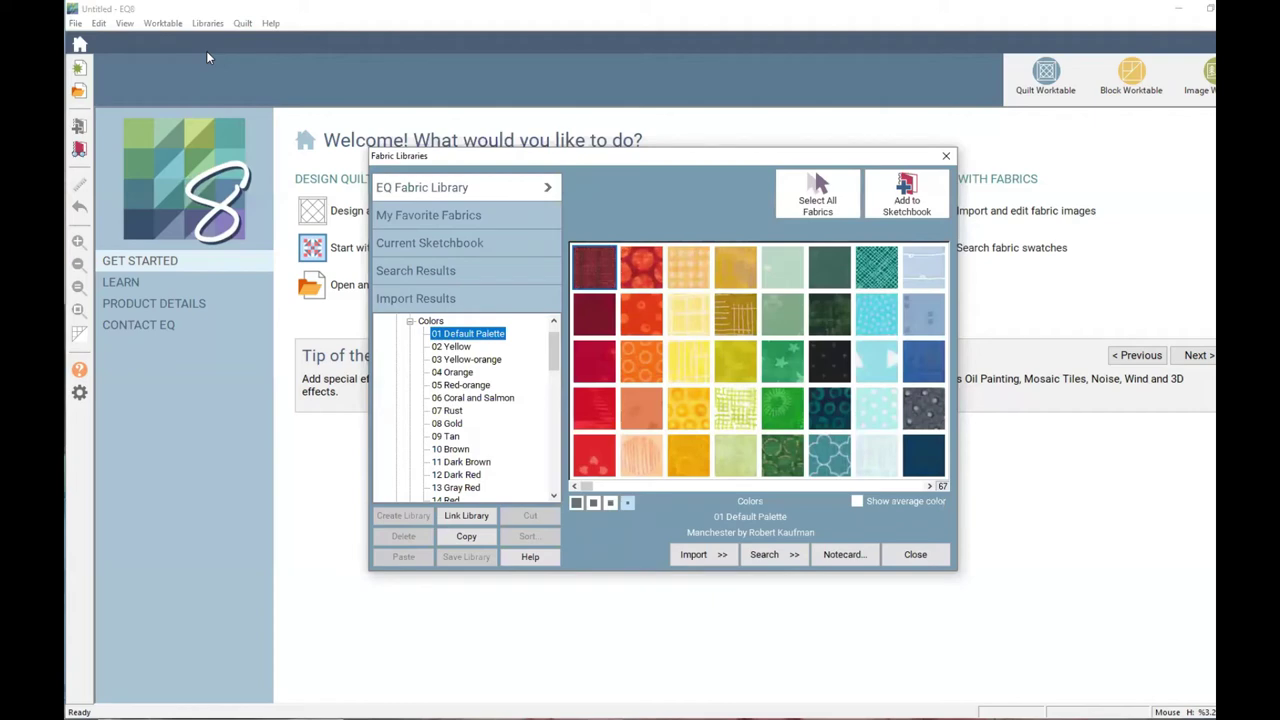
Import all swatches from Downloads > jpg_to-the-sea using Import From Image Files
left_click(718, 561)
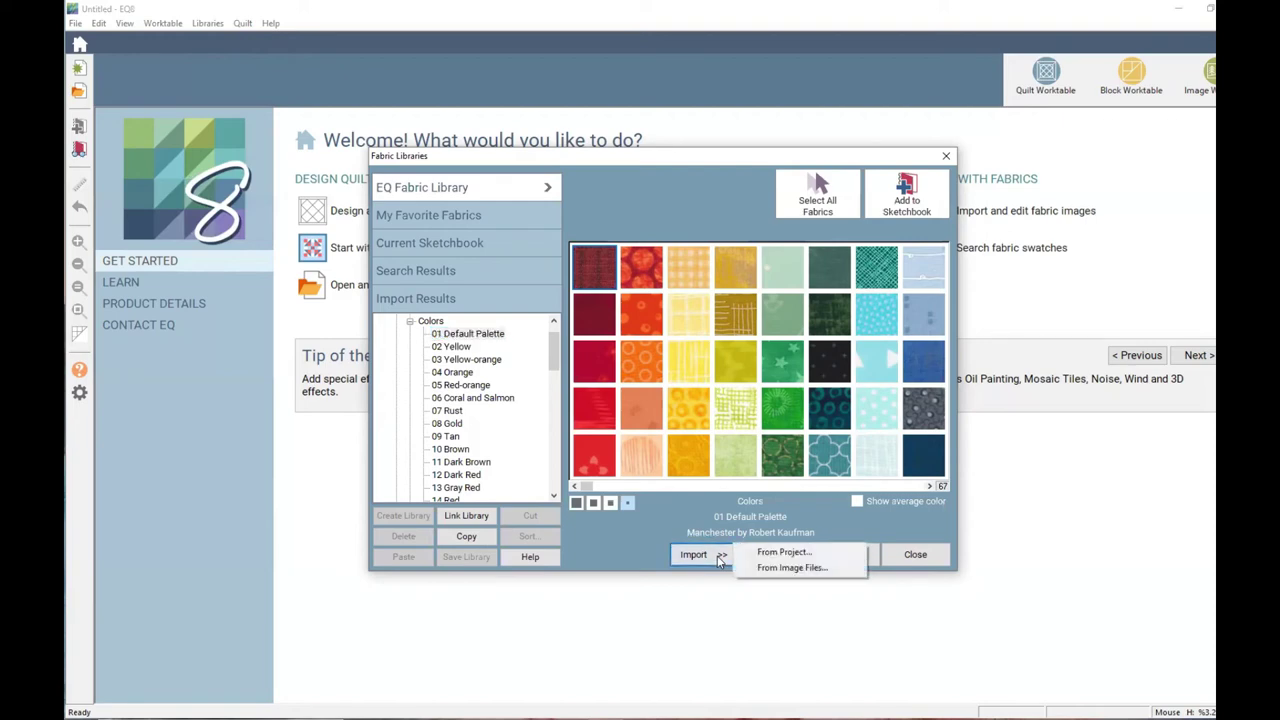
left_click(801, 568)
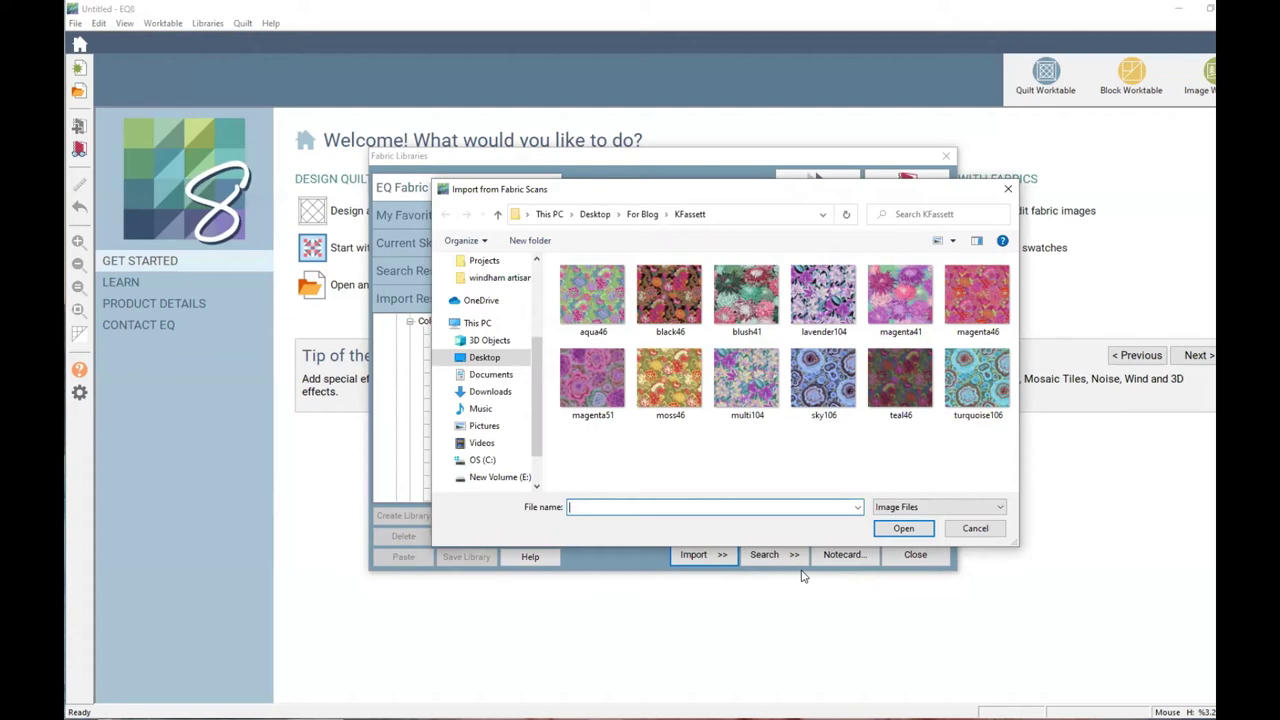
scroll(533, 397, "up", 3)
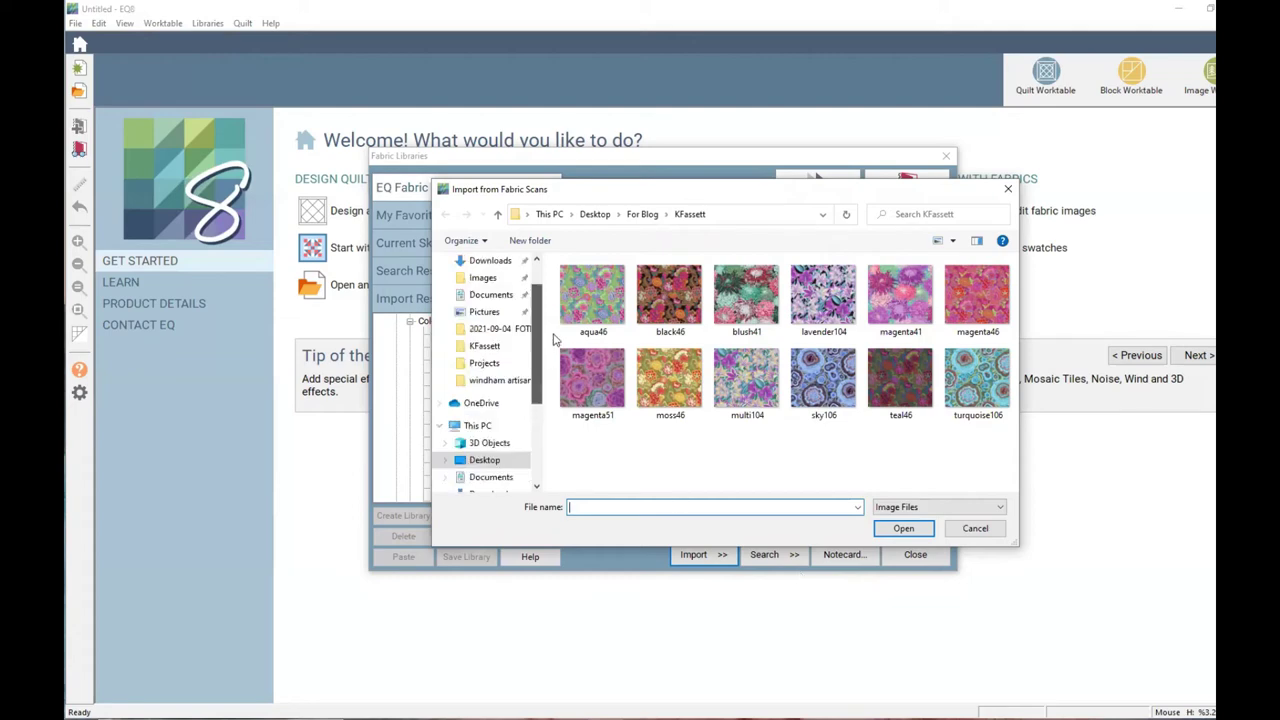
scroll(490, 310, "up", 1)
left_click(483, 307)
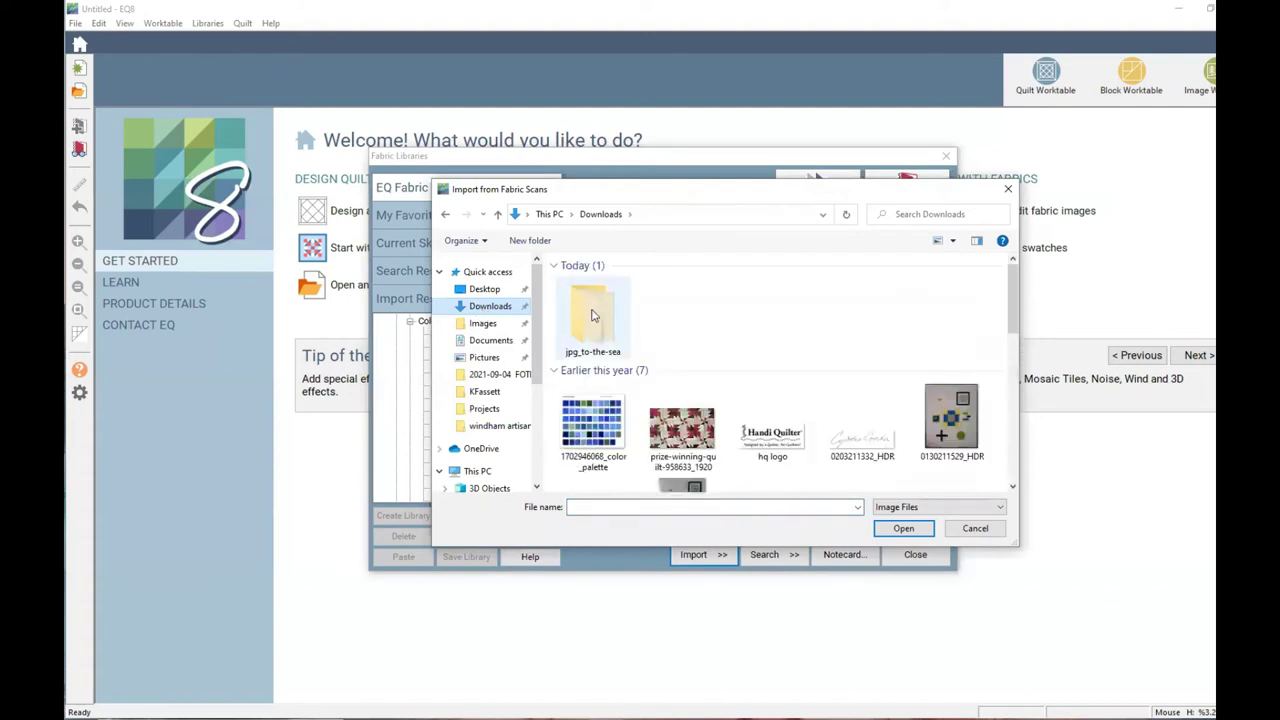
double_click(592, 316)
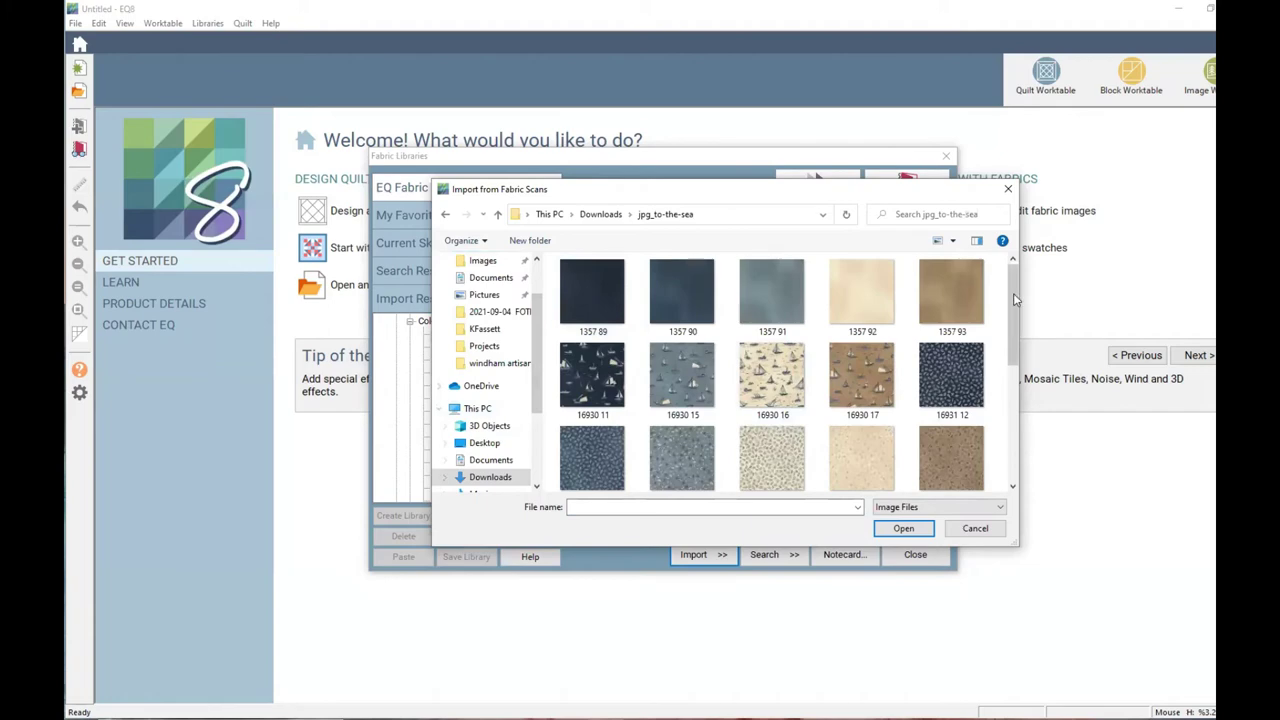
mouse_move(1013, 293)
left_mouse_down()
mouse_move(1014, 420)
mouse_move(1013, 272)
left_mouse_up()
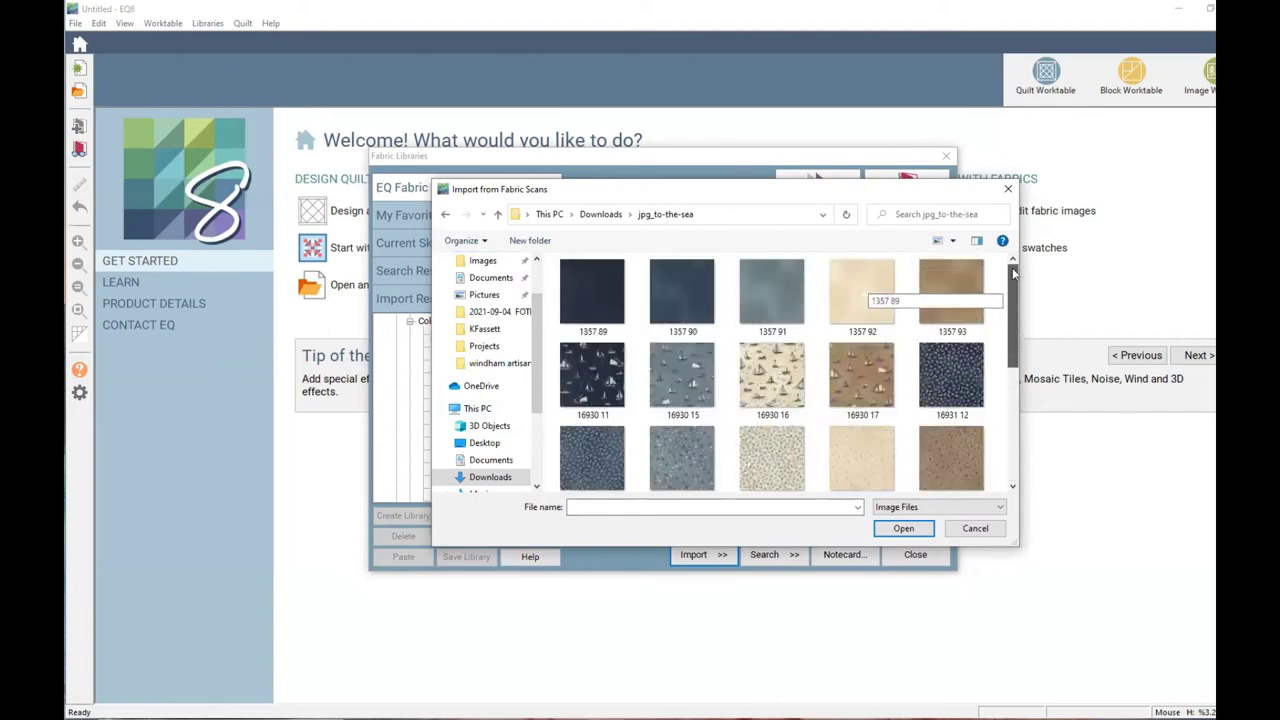
left_click(589, 294)
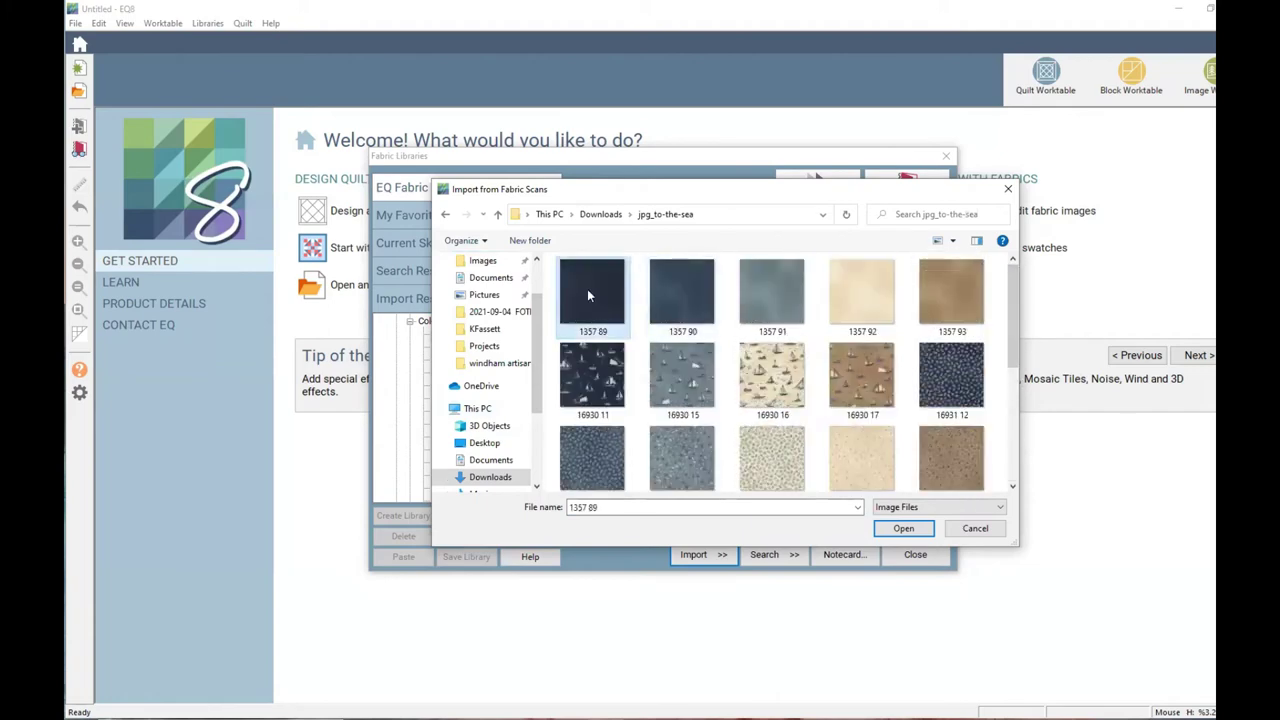
key("ctrl+a")
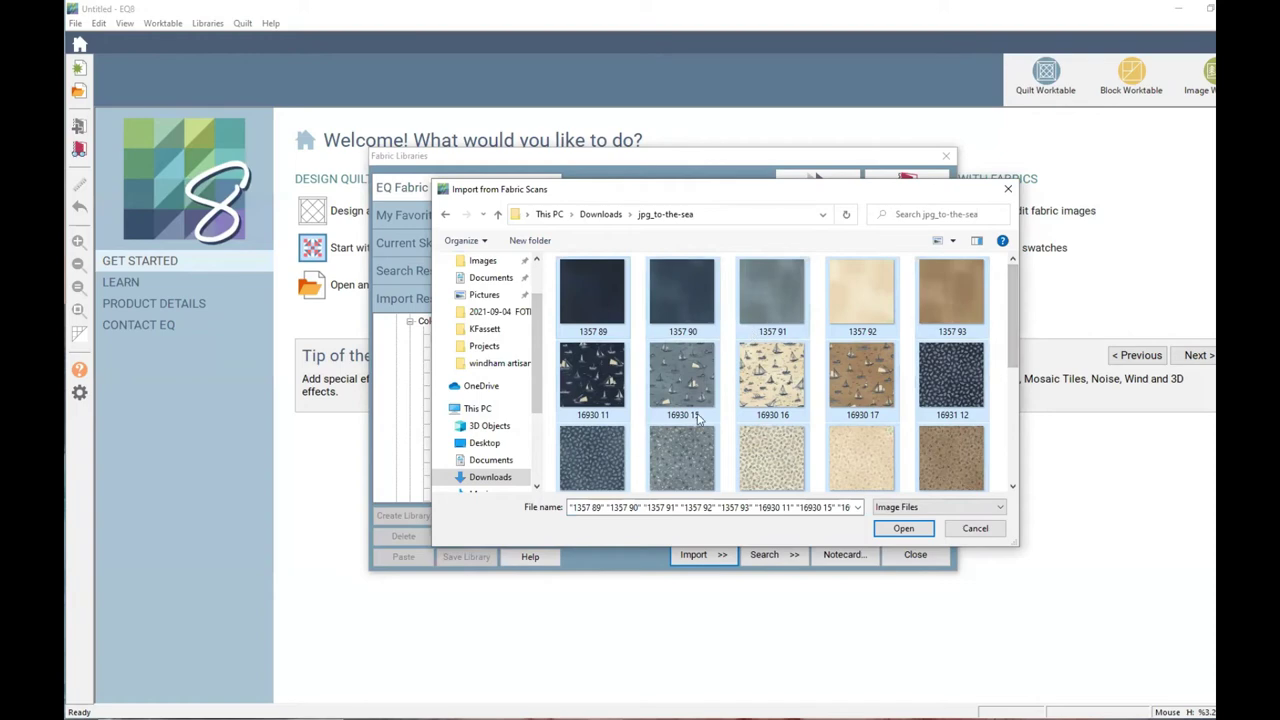
left_click(911, 534)
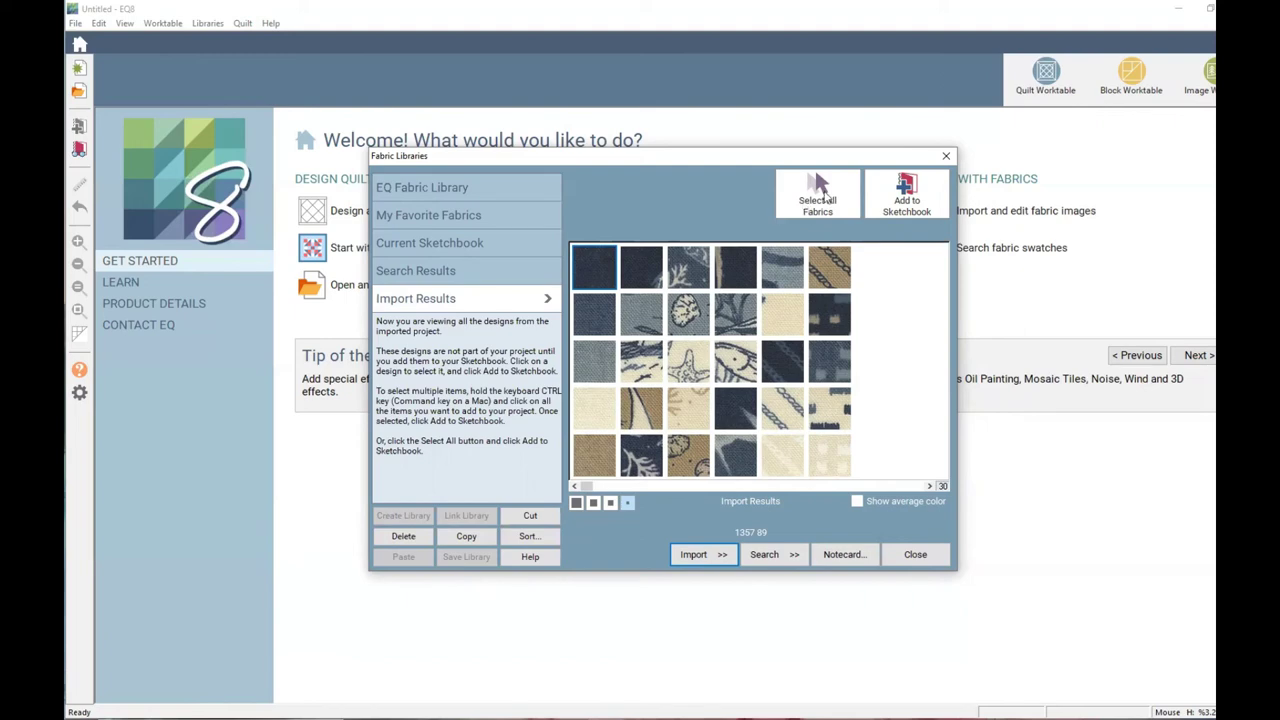
Select all 30 imported To The Sea fabrics in Import Results
left_click(818, 190)
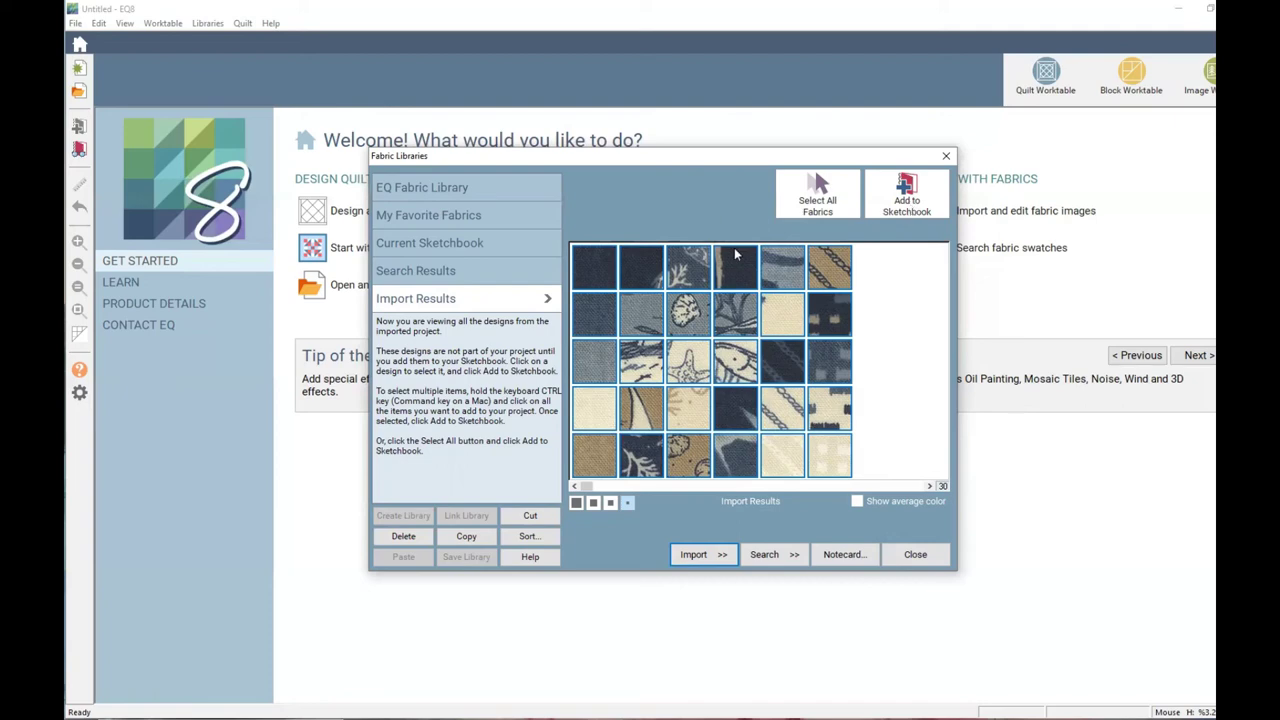
Copy the 30 To The Sea swatches and view My Favorite Fabrics, where Downloads 2 is empty
left_click(476, 539)
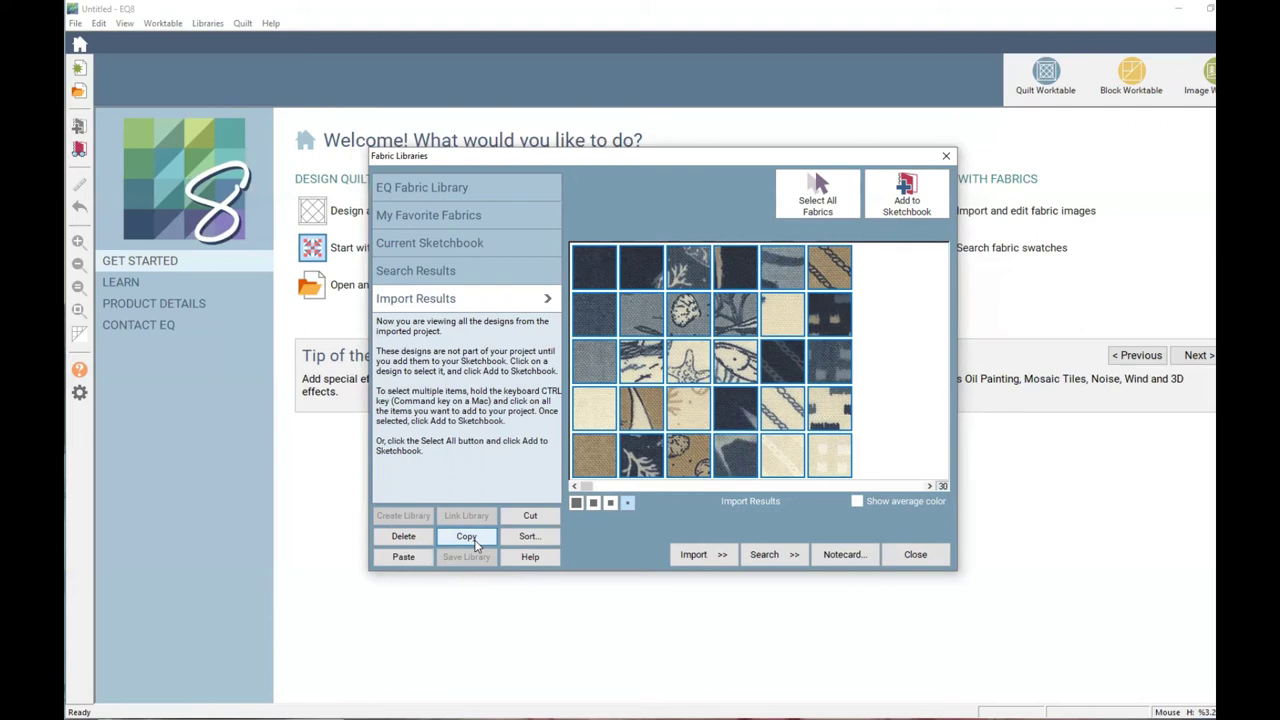
left_click(448, 218)
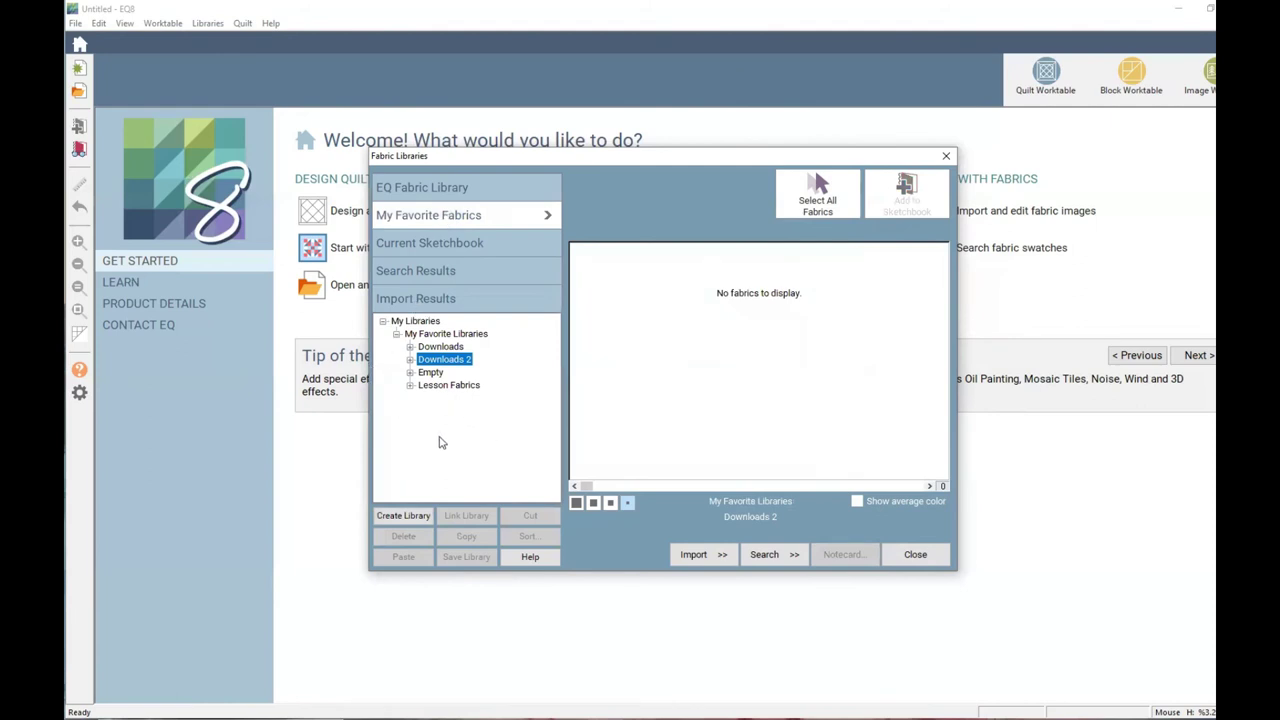
Paste the 30 copied To The Sea swatches into the empty Style 2 of Downloads 2
right_click(509, 359)
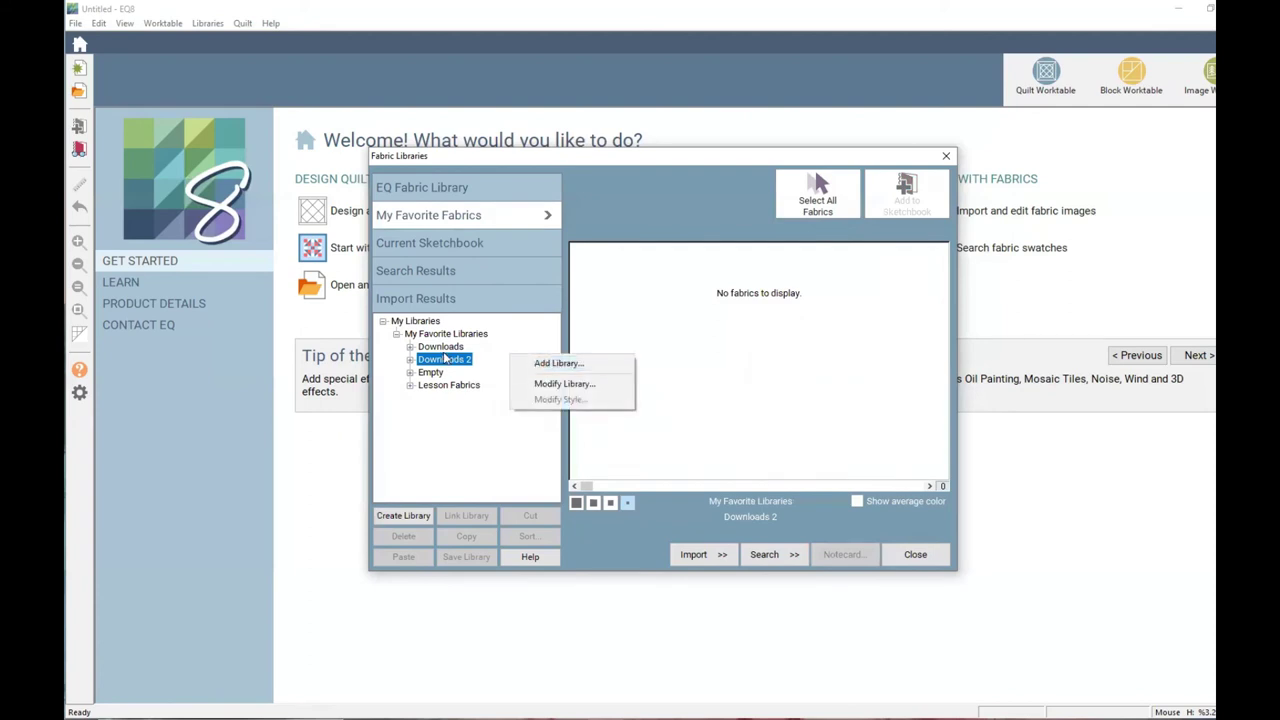
left_click(490, 418)
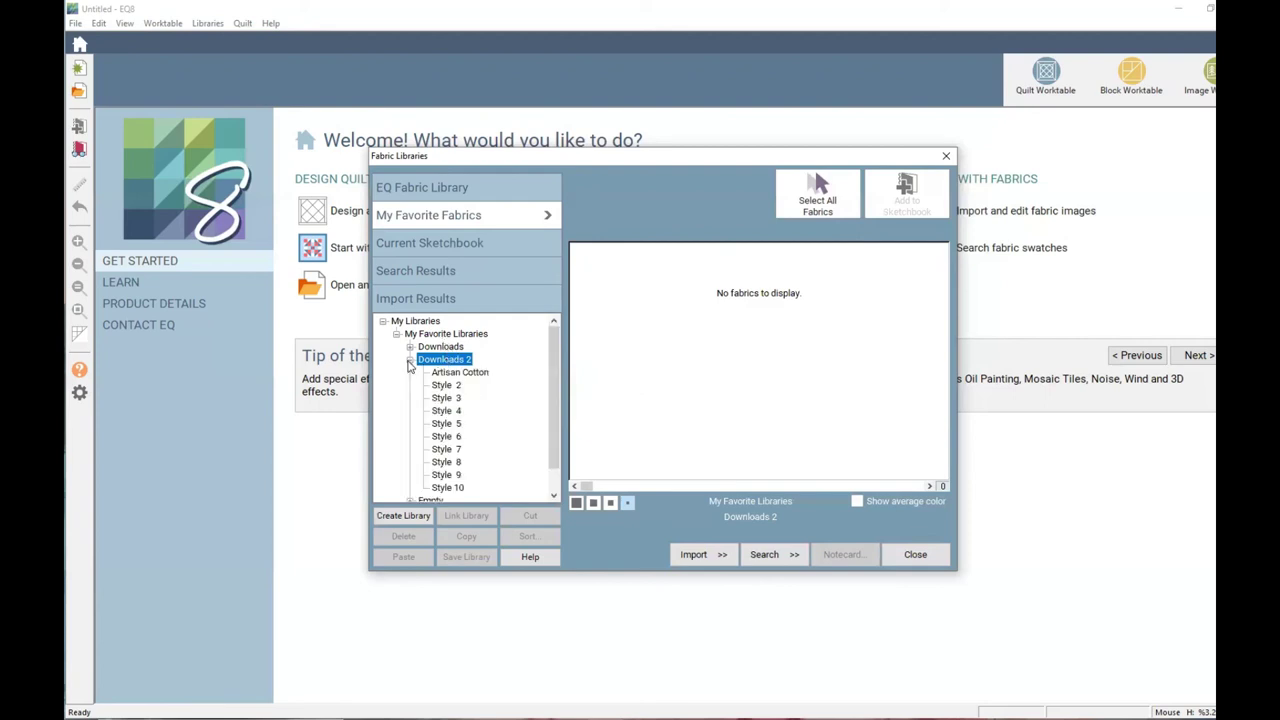
left_click(410, 359)
left_click(443, 386)
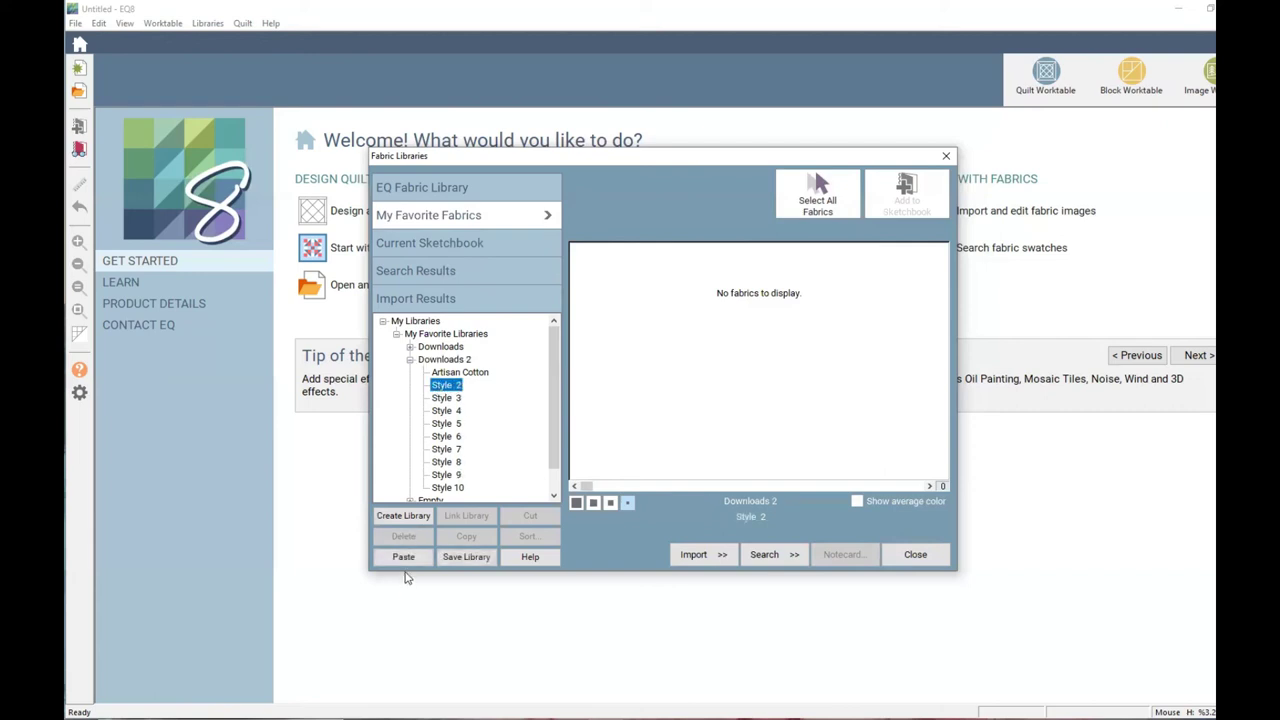
left_click(420, 561)
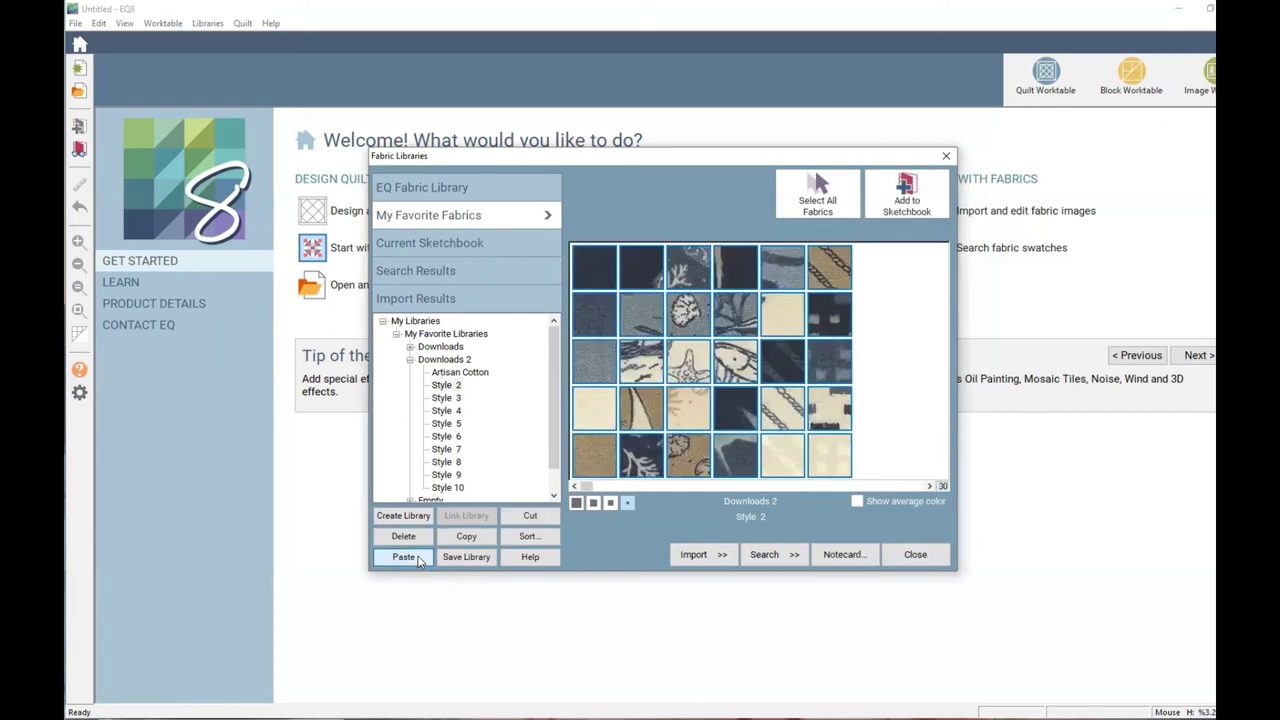
Rename Style 2 to 'In The Sea by' plus the designer's name, then save the Downloads 2 library
right_click(445, 388)
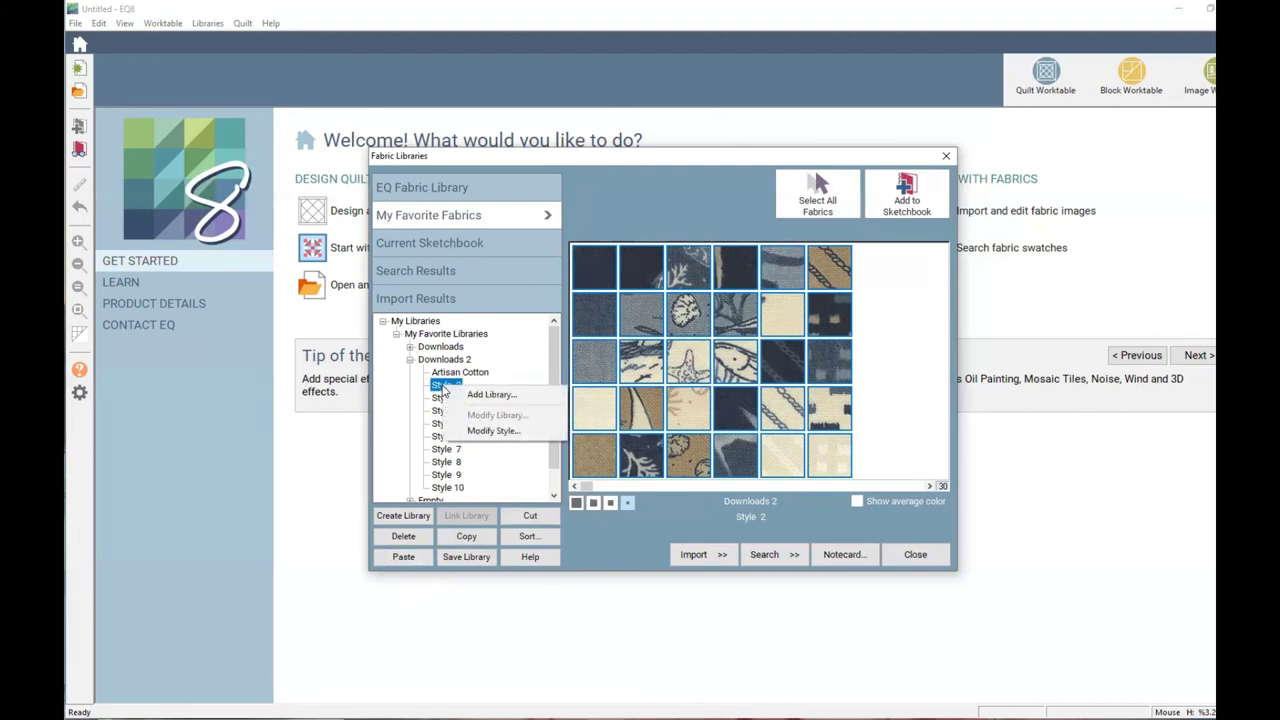
left_click(493, 430)
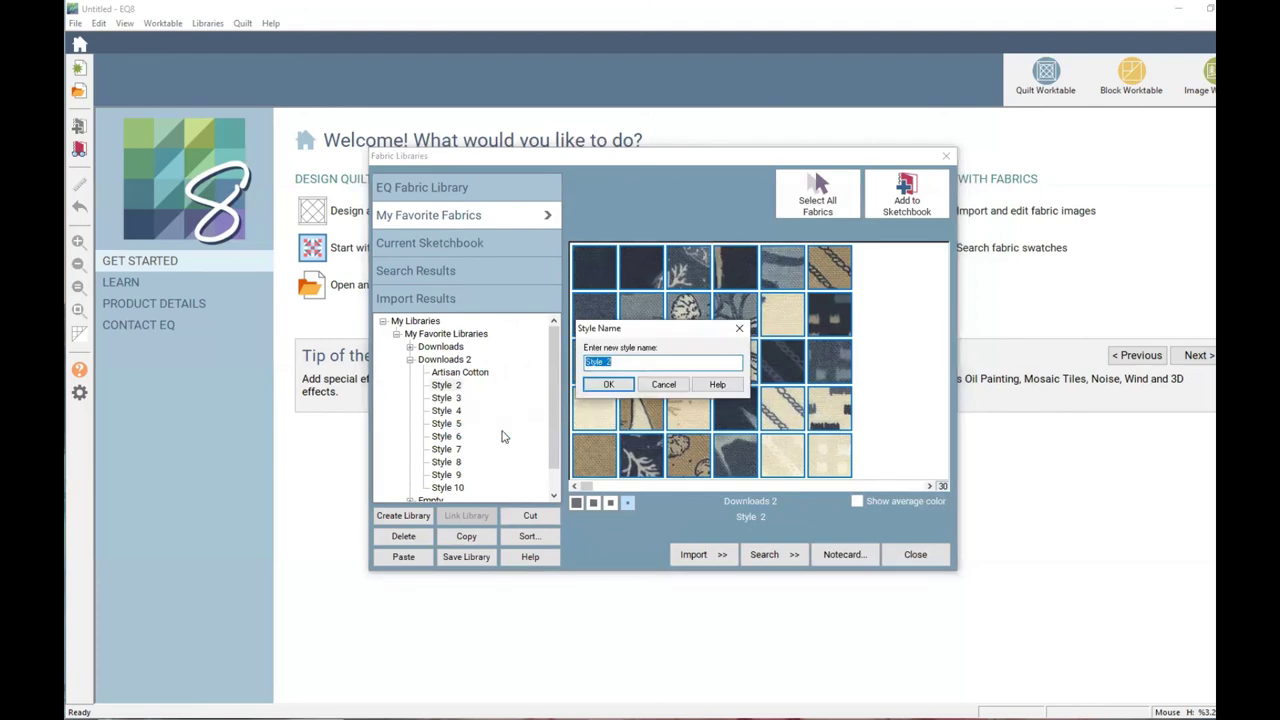
type("In The Sea by Janet Clare")
left_click(611, 386)
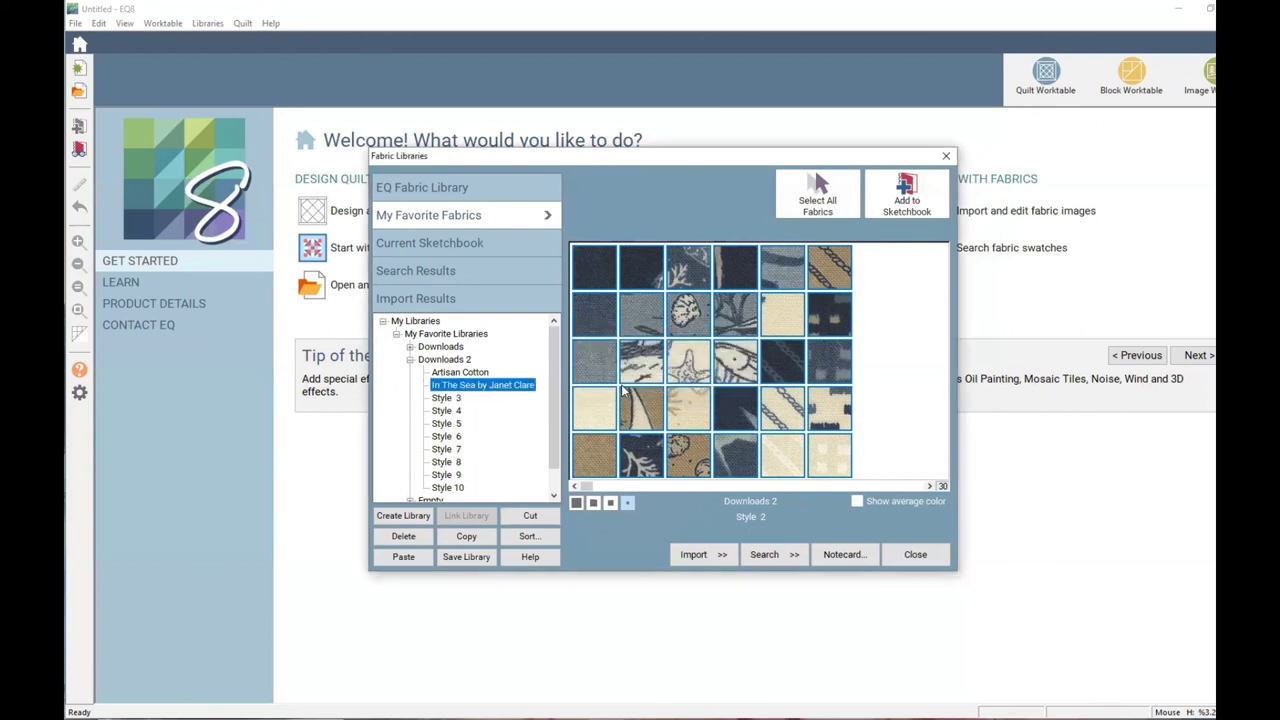
left_click(467, 558)
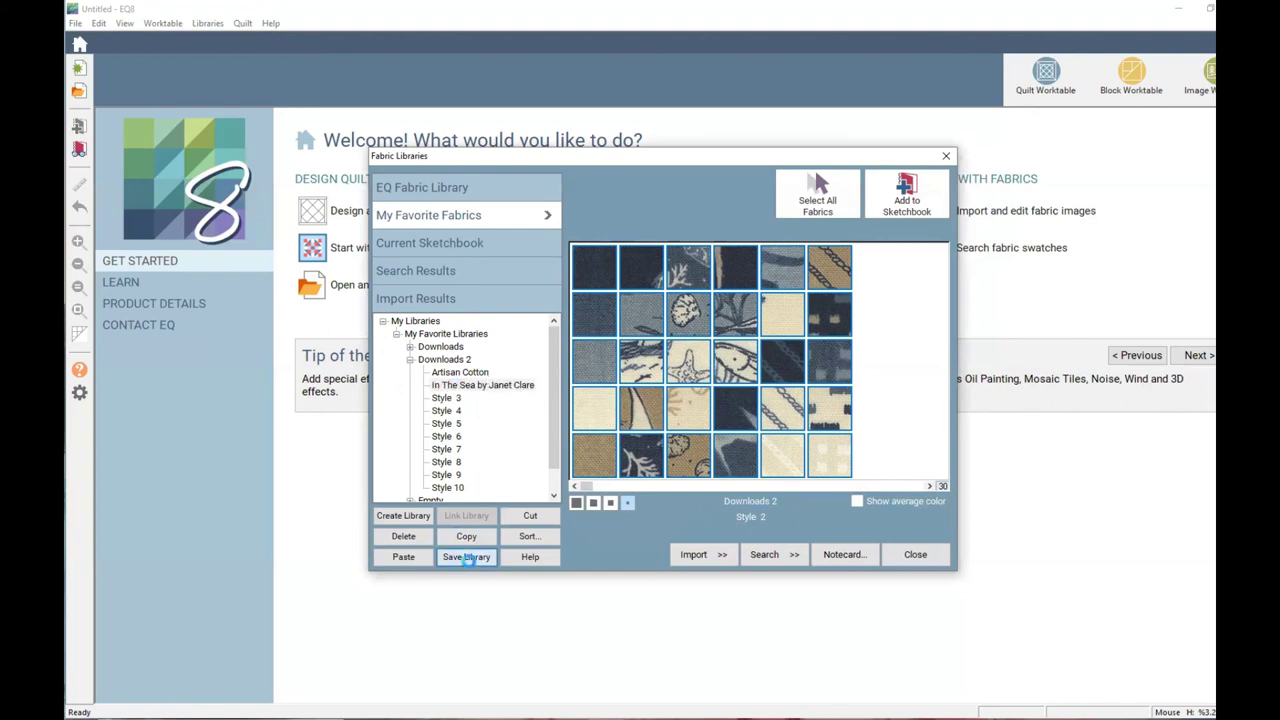